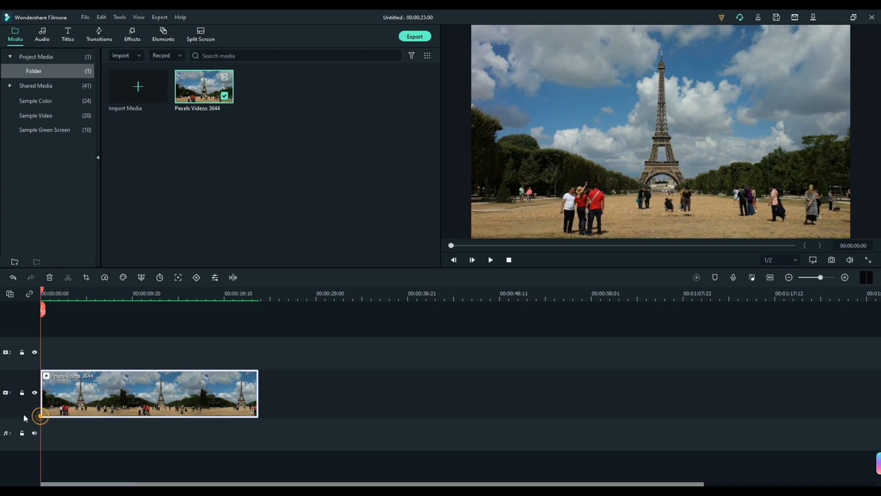
Step: Add two more video tracks to the timeline and enlarge the timeline area so all four video tracks fit
right_click(21, 408)
left_click(32, 416)
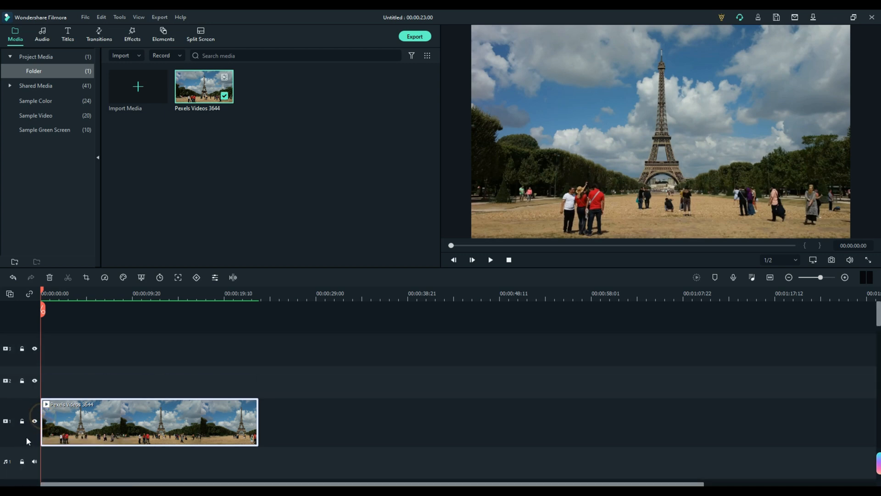
right_click(25, 434)
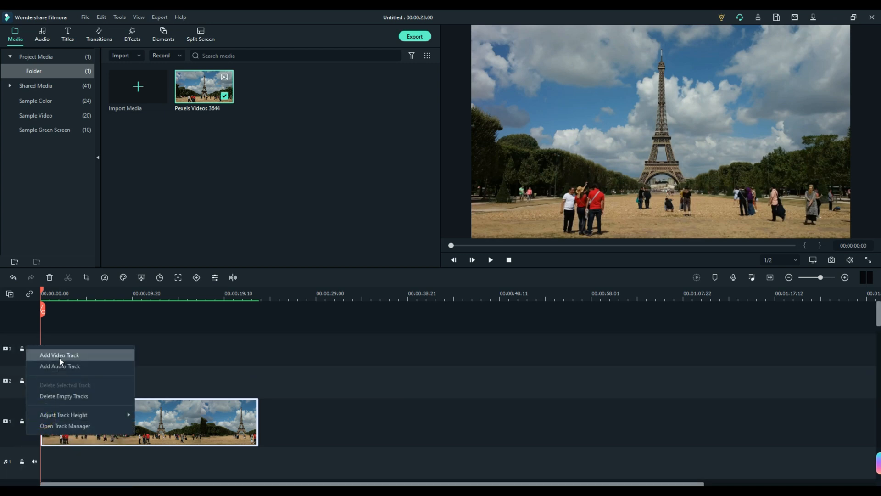
left_click(59, 357)
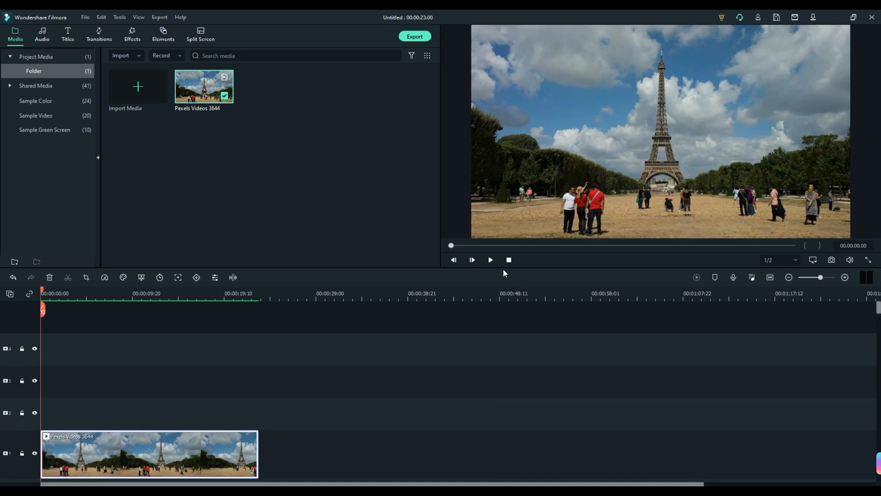
left_click_drag(497, 269, 497, 242)
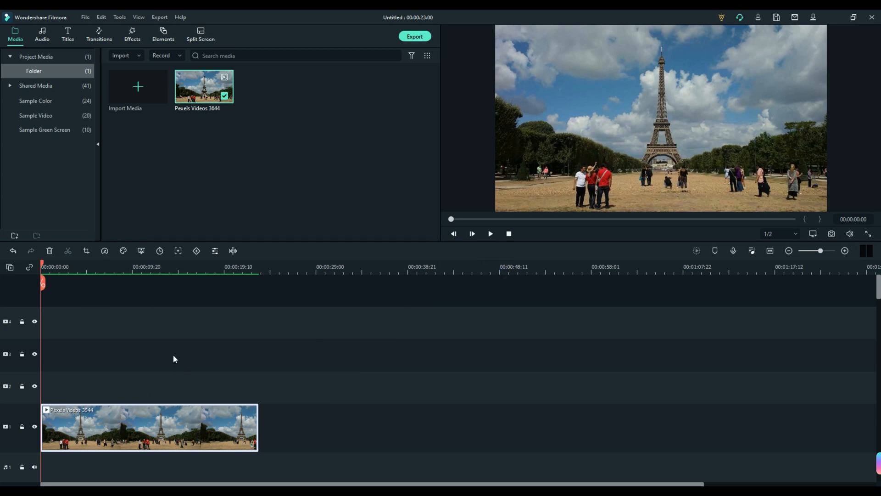
Step: Rename the project media folder to "Green Screen"
right_click(48, 73)
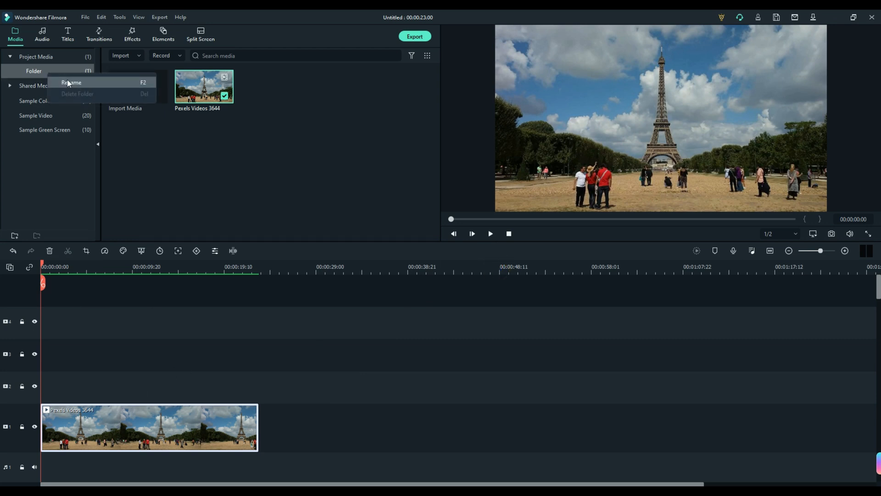
left_click(67, 81)
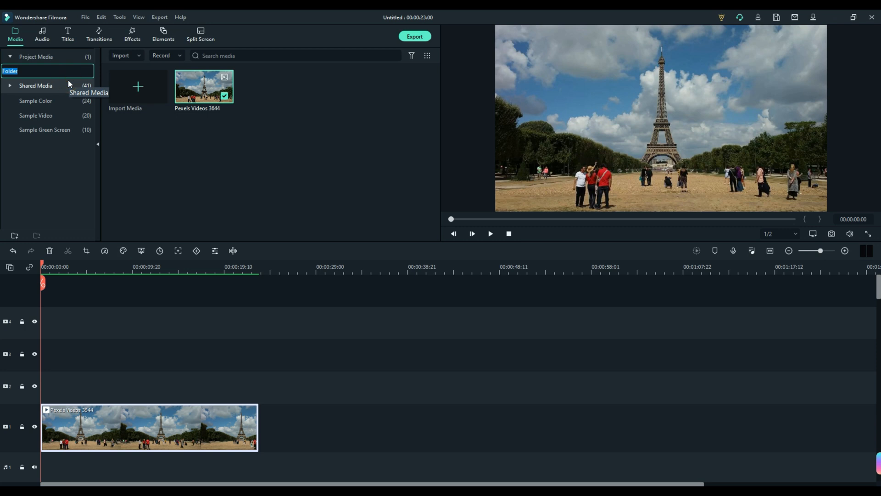
type("Green Screen")
key("Return")
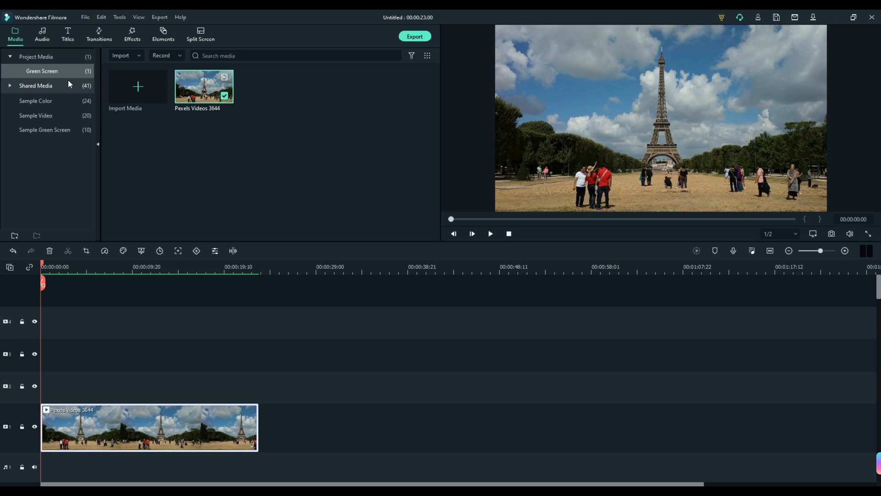
Step: Place the Opening curtain clip from the sample green screens at the start of video track 4
left_click(42, 131)
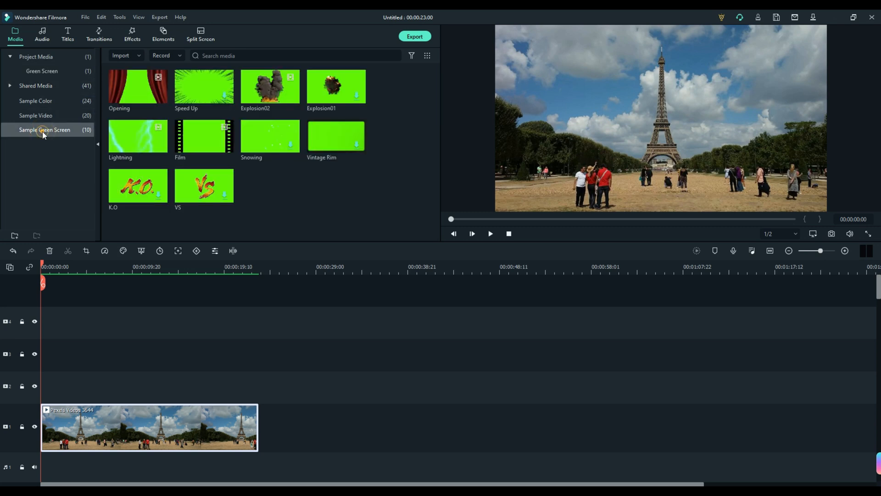
left_click_drag(124, 76, 64, 325)
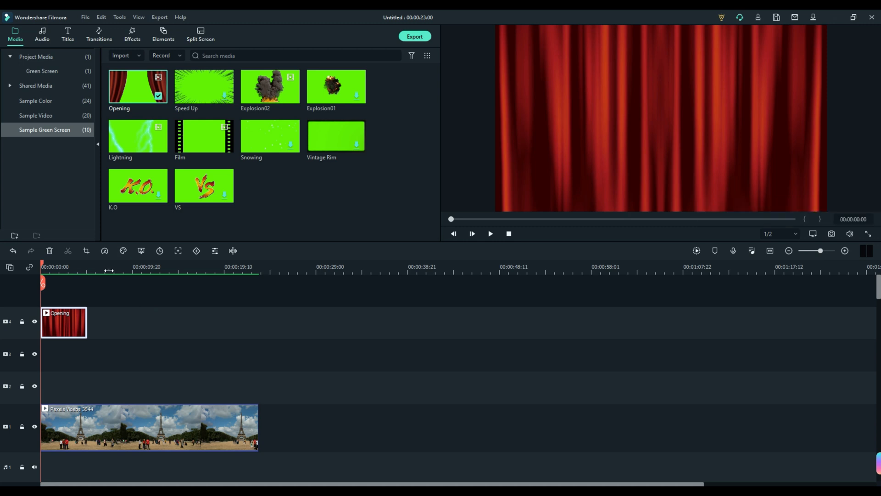
Step: Move the playhead to 00:00:02:00 and enable Chroma Key on the Opening clip to remove its green background
left_click_drag(109, 270, 292, 283)
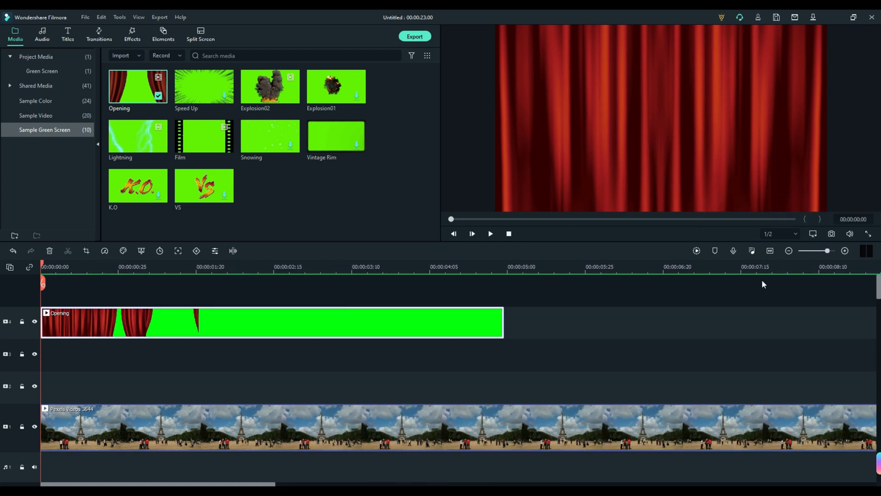
left_click(789, 251)
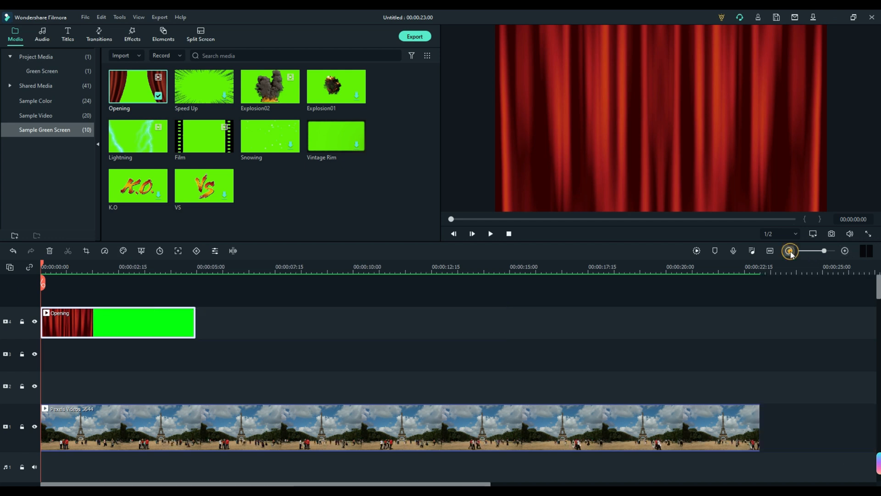
left_click(789, 250)
left_click(789, 251)
left_click(845, 251)
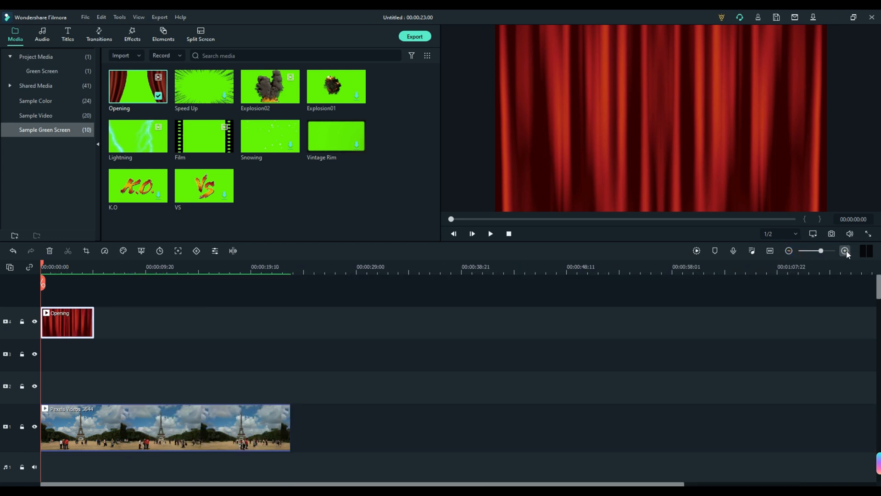
left_click(845, 250)
left_click_drag(92, 272, 208, 271)
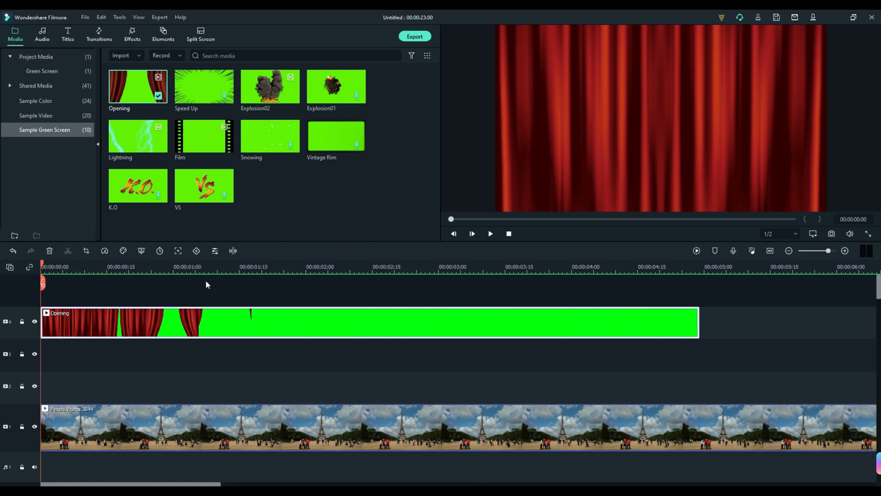
left_click_drag(43, 266, 306, 262)
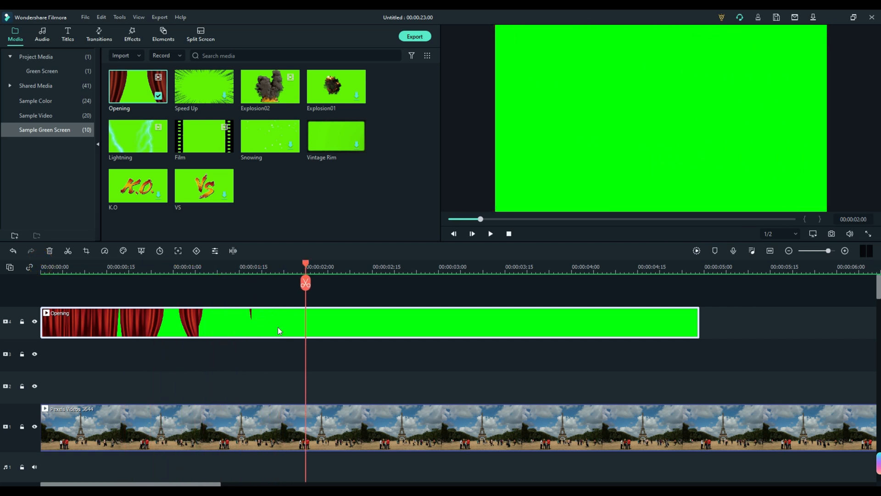
double_click(277, 327)
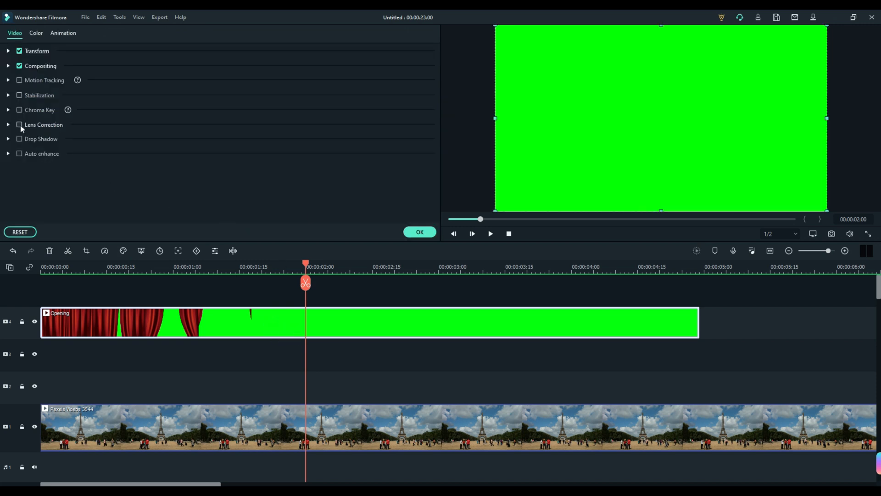
left_click(19, 110)
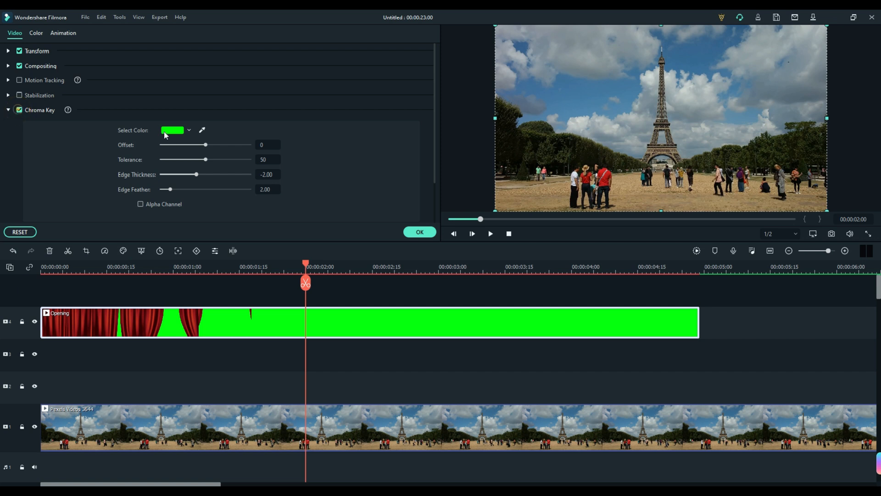
left_click(419, 231)
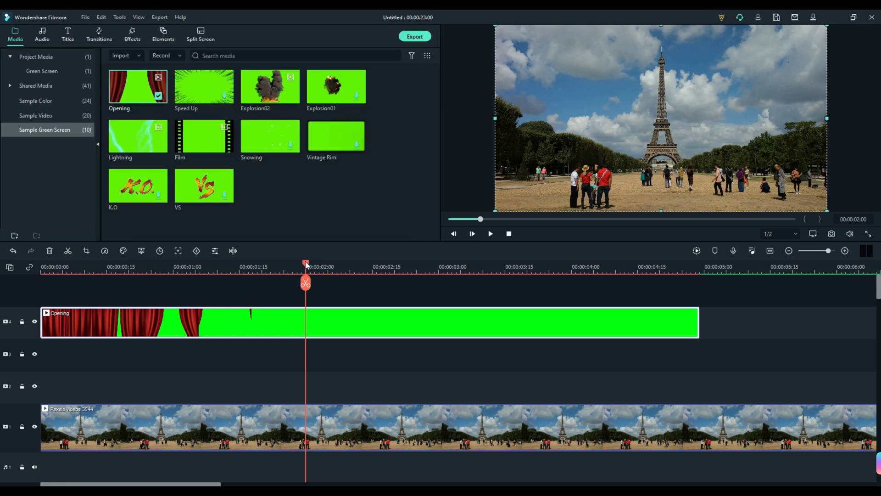
Step: Split the Opening clip at 00:00:01:12 and delete the part after the cut
left_click_drag(306, 264, 226, 274)
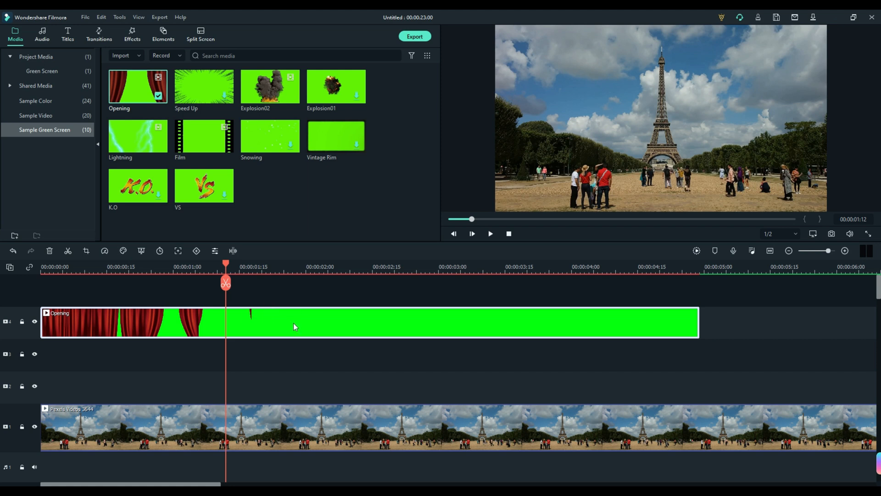
left_click(226, 282)
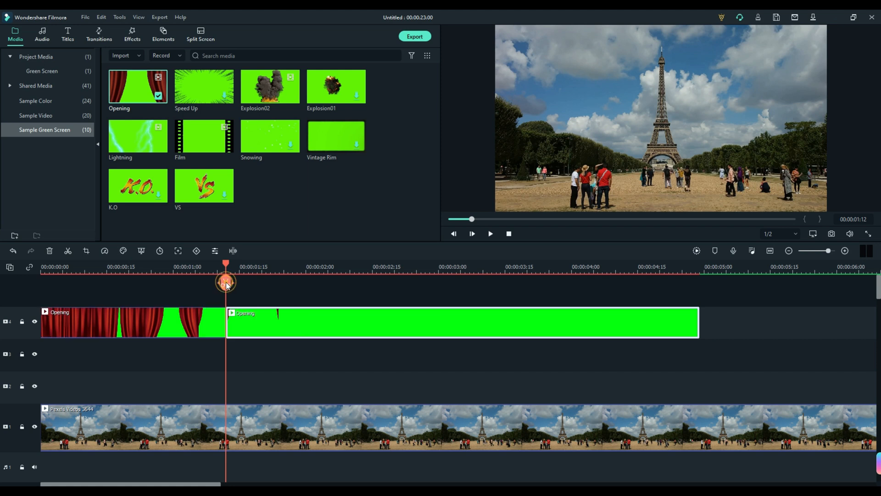
key("Delete")
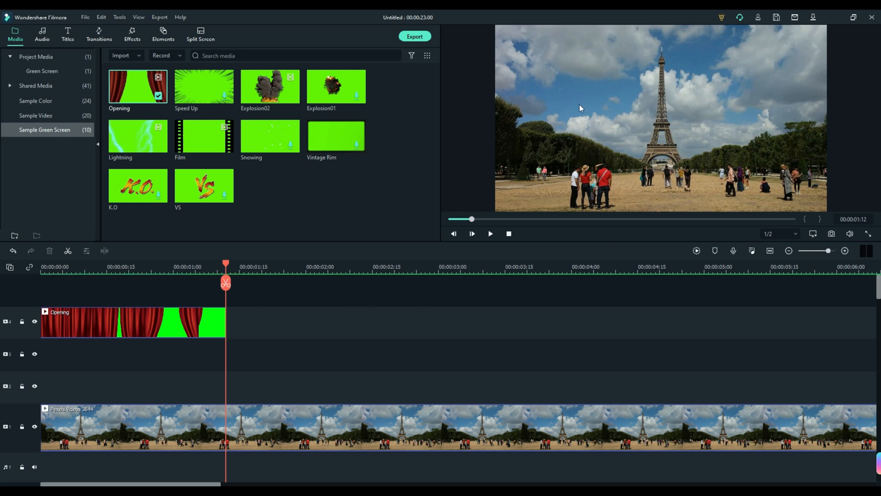
Step: Search the elements library for "fireworks" and filter the results to free elements
left_click(162, 35)
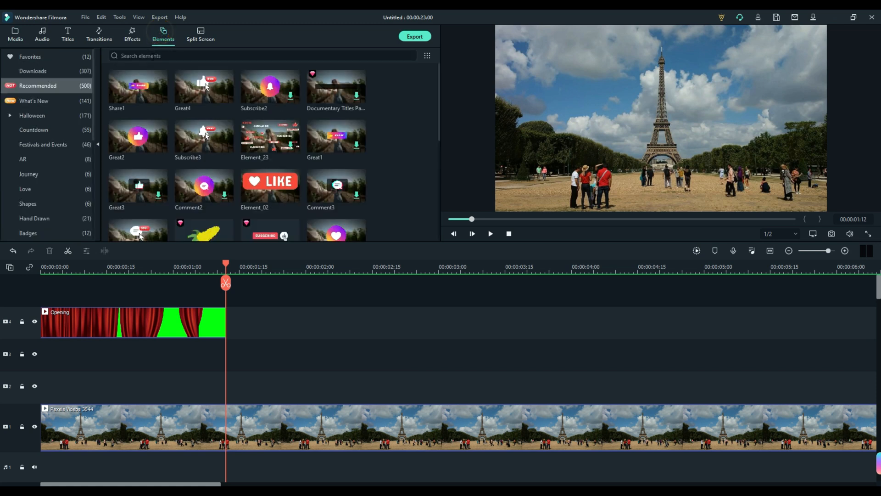
left_click(151, 55)
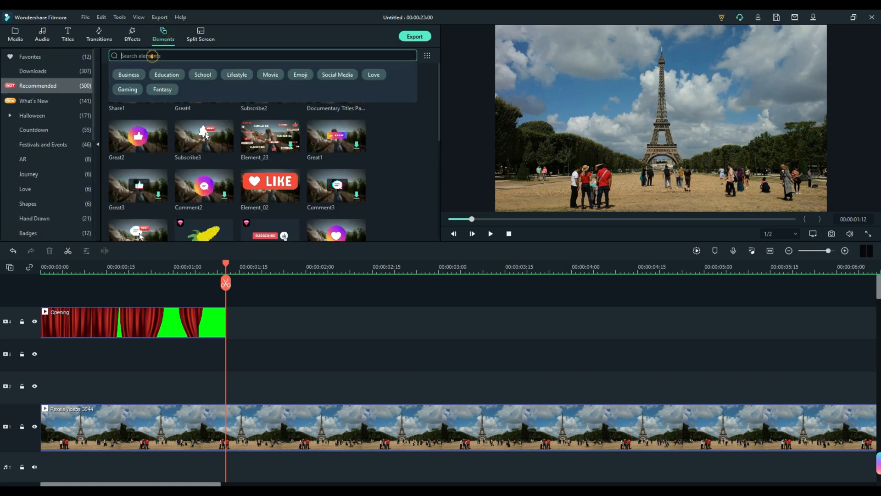
type("firewor")
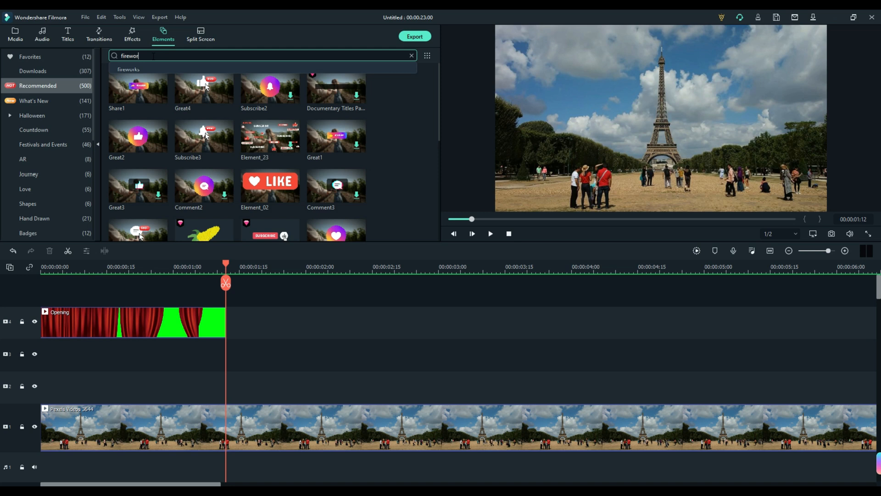
type("ks")
key("Return")
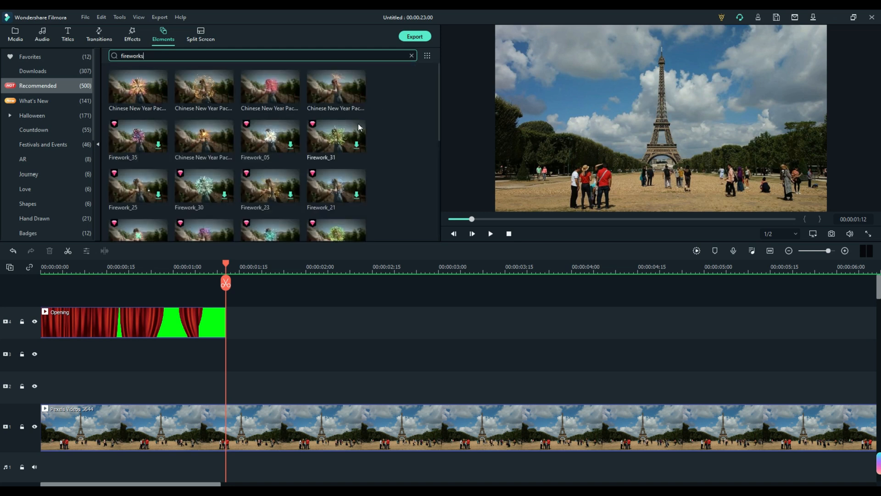
left_click(426, 56)
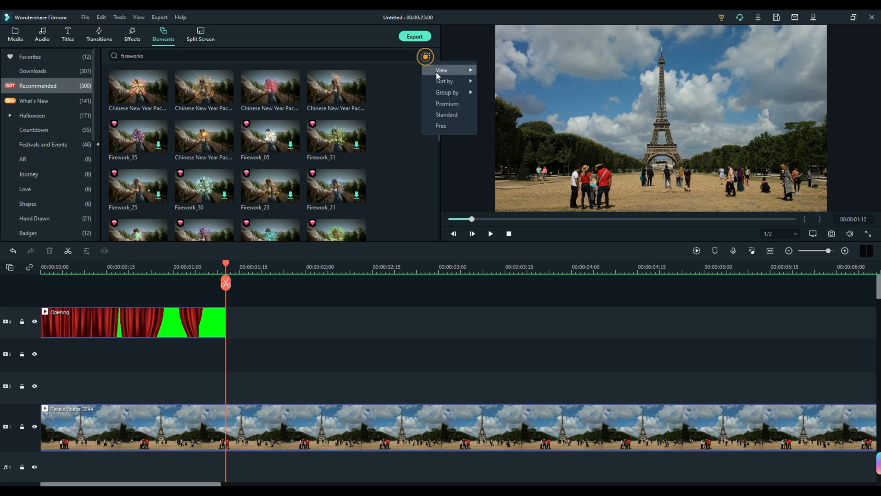
left_click(444, 124)
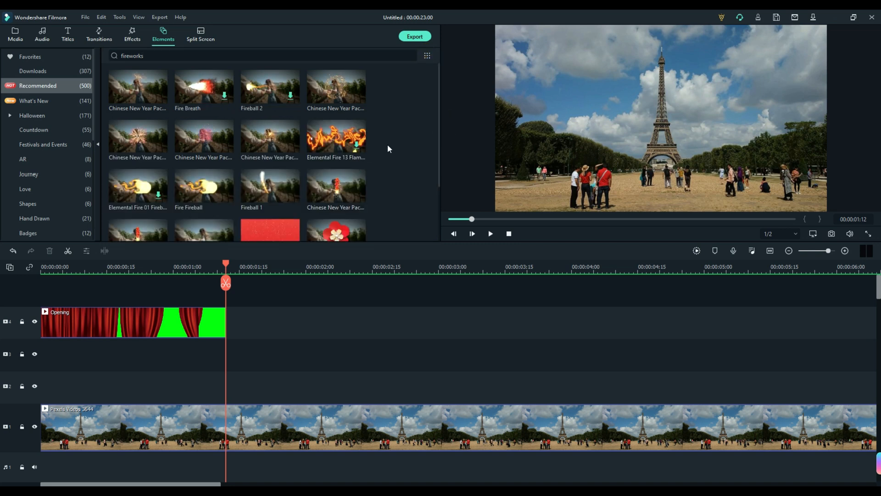
Step: Place Chinese New Year Pack Element 32 Fireworks on track 2 at about 1.1 s and Element 34 Fireworks on track 3 at about 1.7 s
left_click(130, 82)
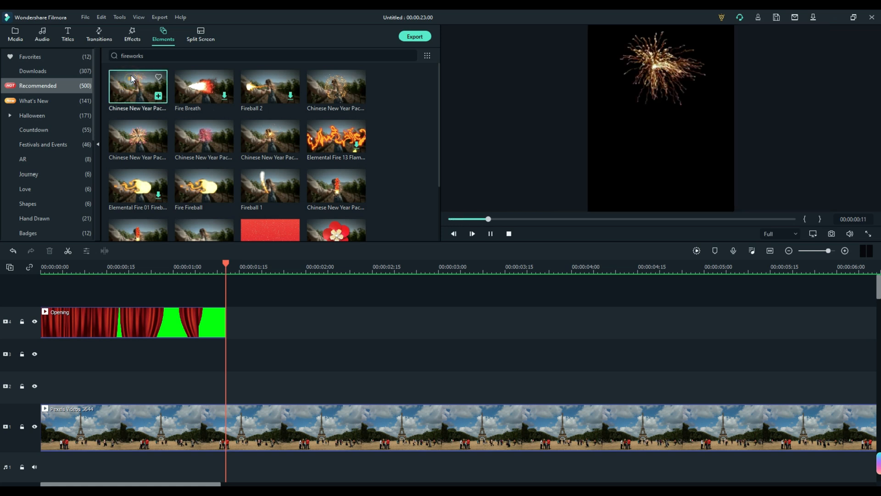
left_click_drag(131, 78, 191, 383)
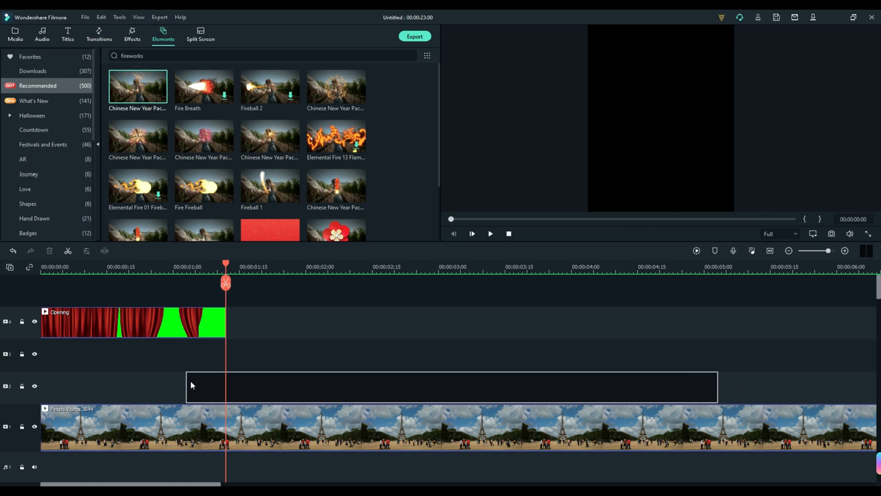
left_click(140, 142)
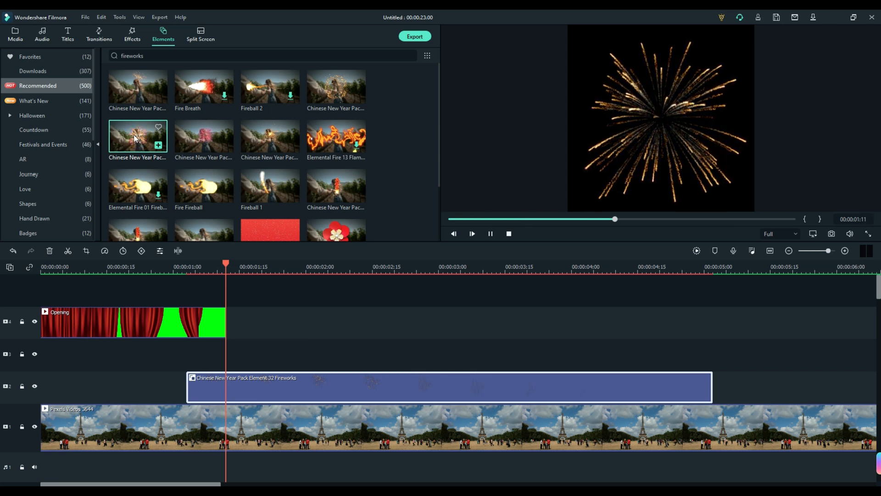
left_click_drag(140, 142, 266, 349)
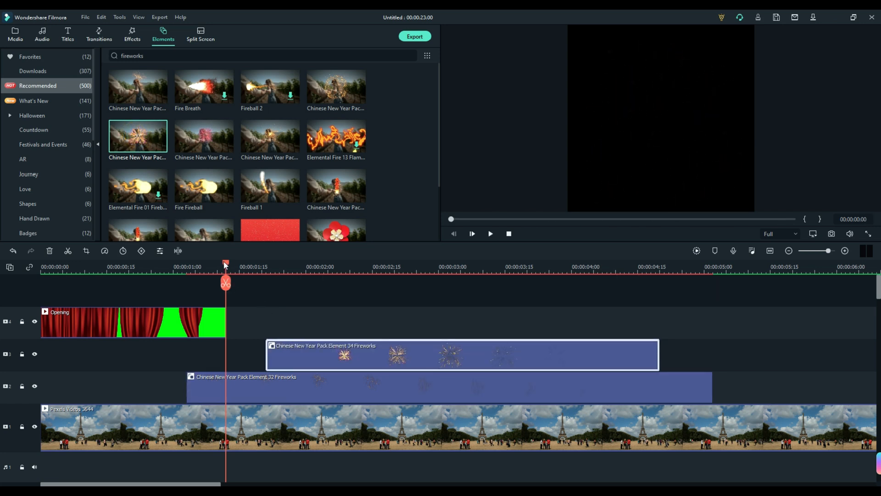
Step: Move the Element 32 Fireworks clip on track 2 to start at 00:00:00:29, while the curtains are opening
left_click_drag(226, 265, 169, 269)
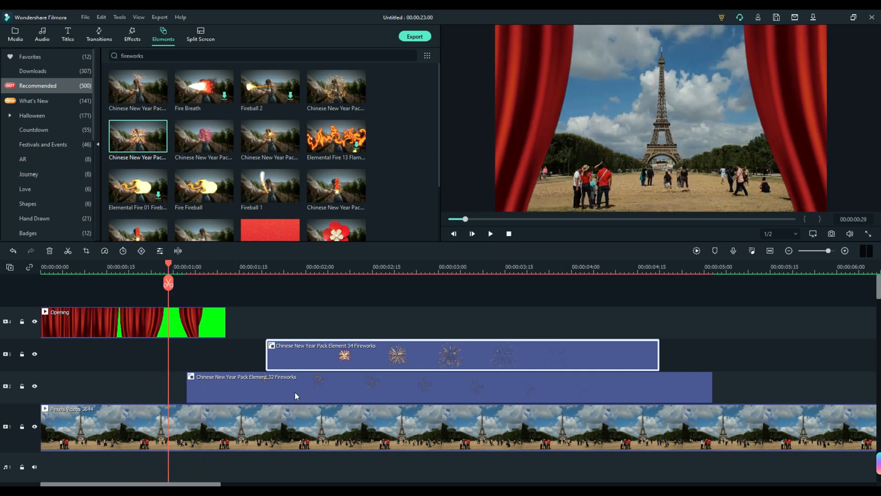
left_click_drag(295, 395, 277, 394)
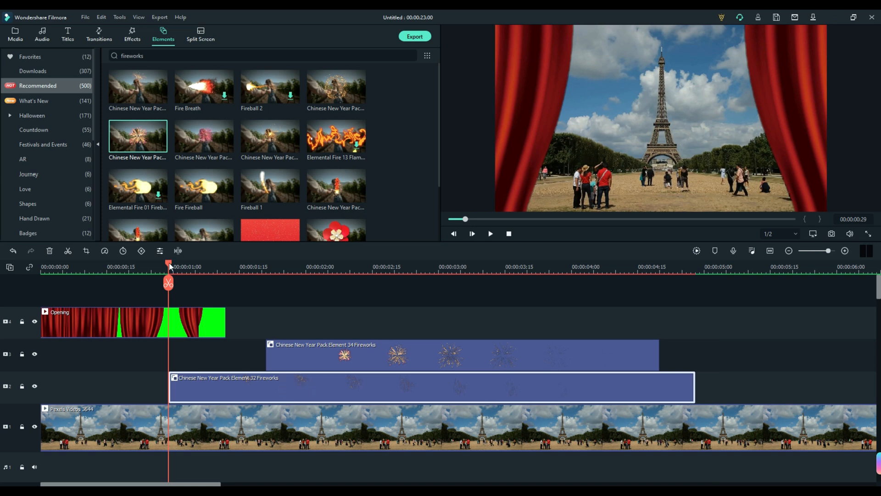
left_click_drag(169, 266, 222, 267)
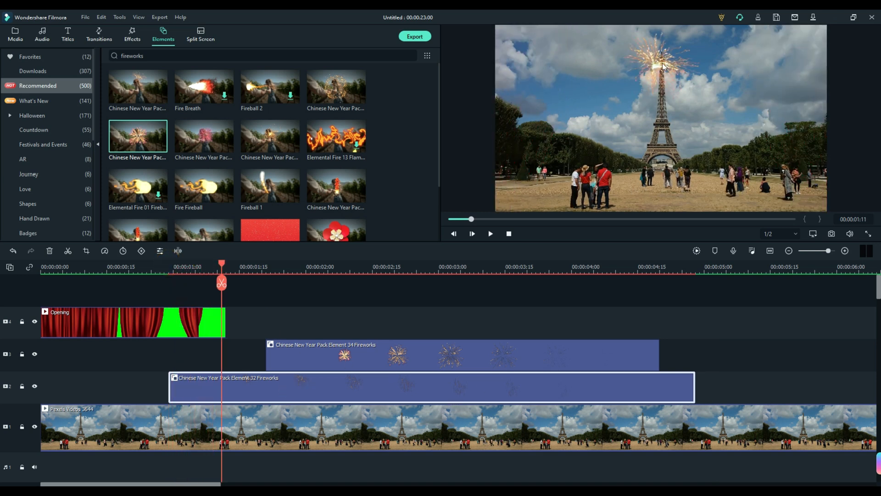
double_click(272, 388)
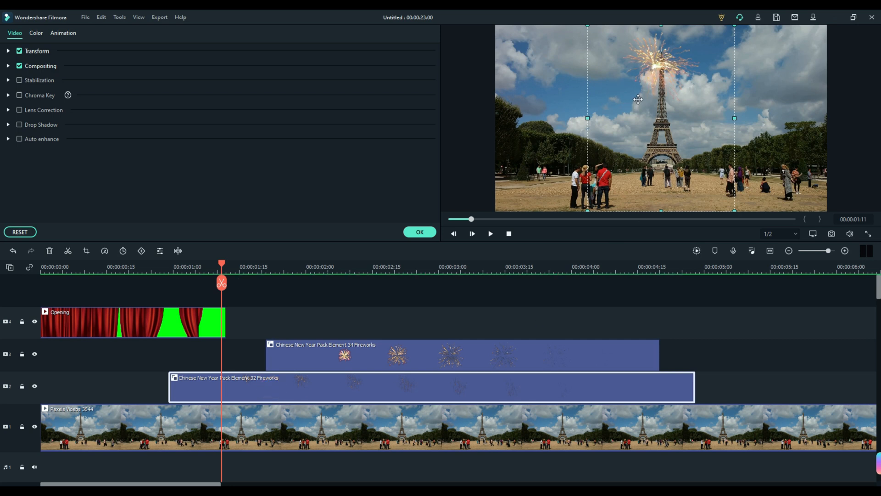
left_click(635, 66)
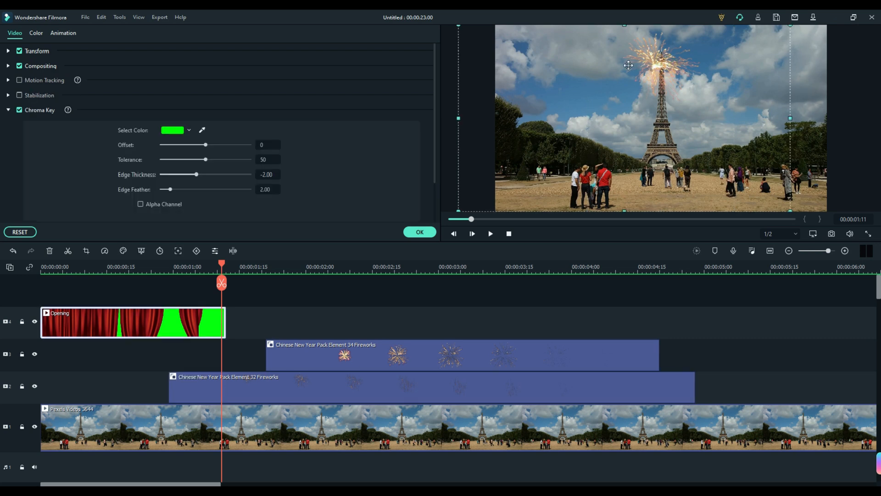
left_click_drag(614, 69, 664, 66)
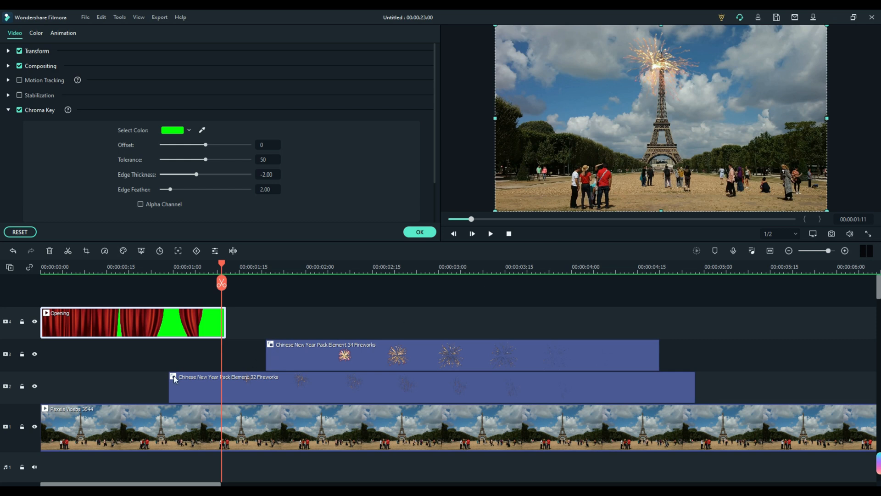
Step: Hide tracks 4 and 3 and move the Element 32 fireworks beside the tower, to about X -233.7, Y -63.7
left_click(35, 322)
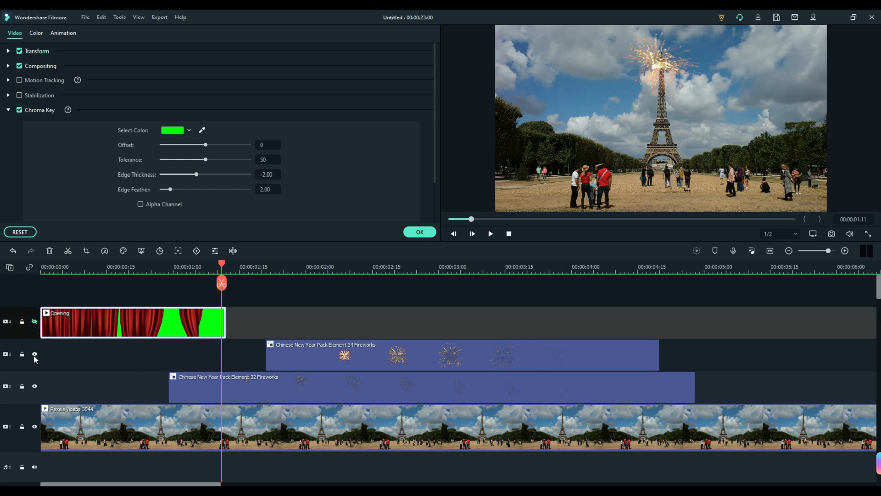
left_click(34, 354)
left_click(387, 395)
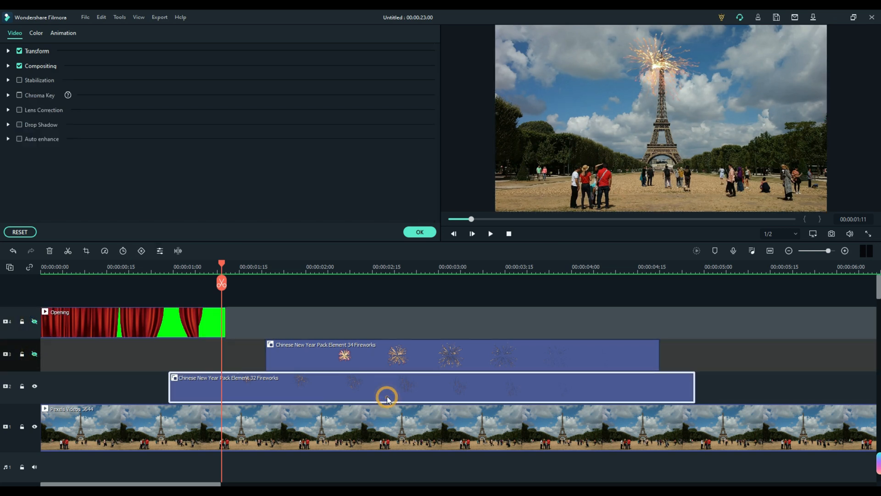
left_click_drag(664, 78, 615, 95)
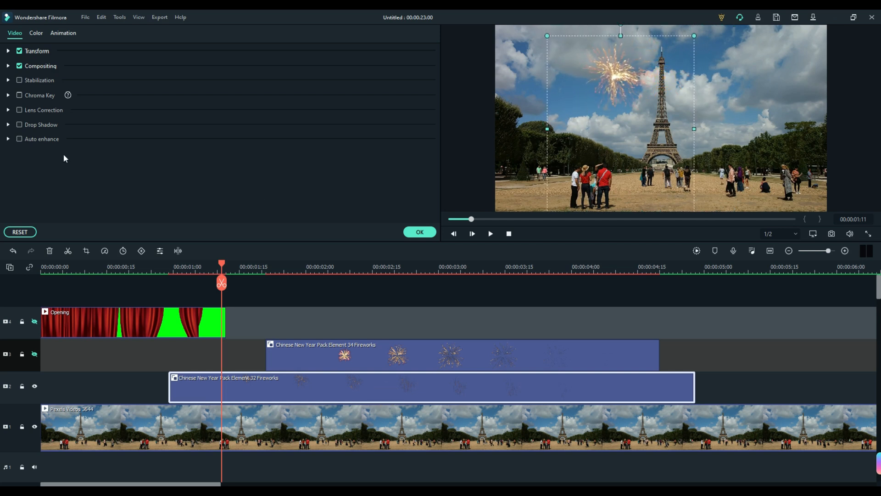
Step: Enlarge the Element 32 fireworks to a scale of 106.25% and apply the clip settings
left_click(8, 52)
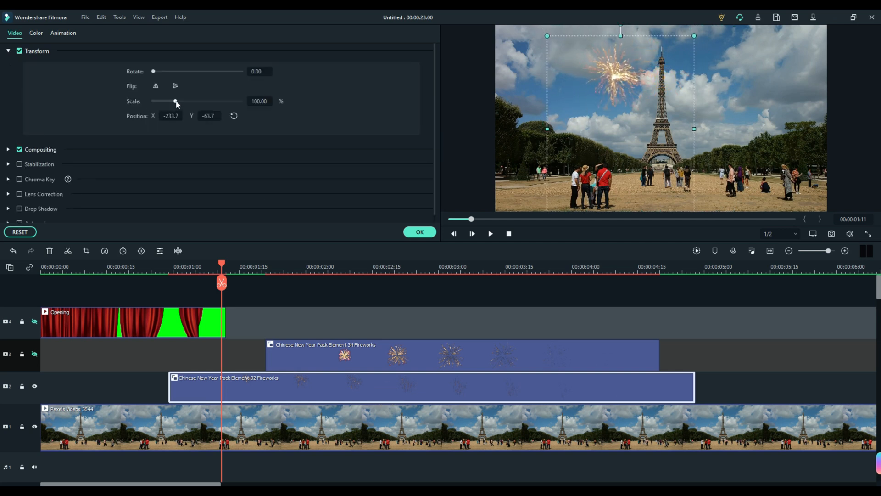
left_click_drag(177, 104, 178, 103)
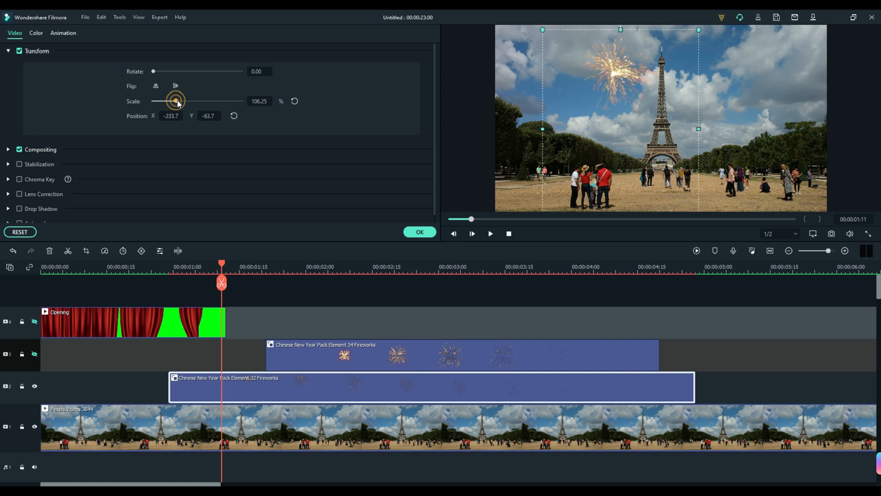
left_click(420, 232)
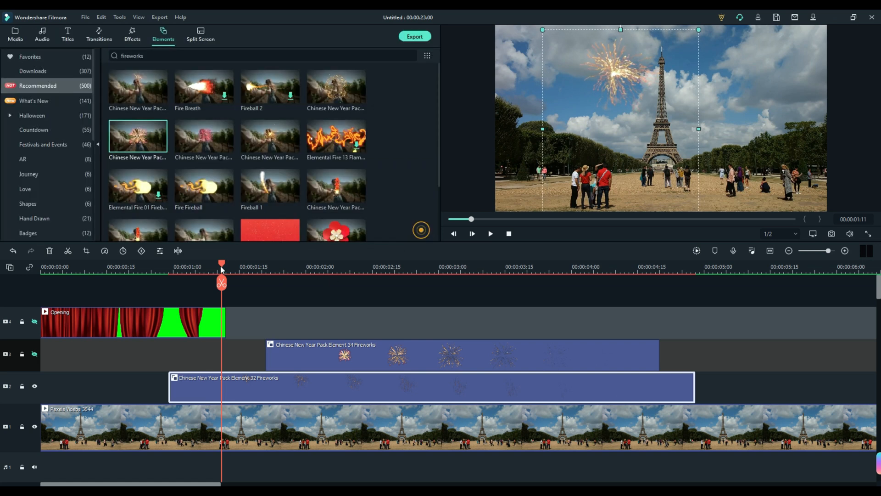
Step: Show track 3 again and, at 00:00:01:23, move the Element 34 fireworks to the tower's other side, about X 218.0, Y 153.9
left_click_drag(223, 264, 275, 278)
left_click(33, 356)
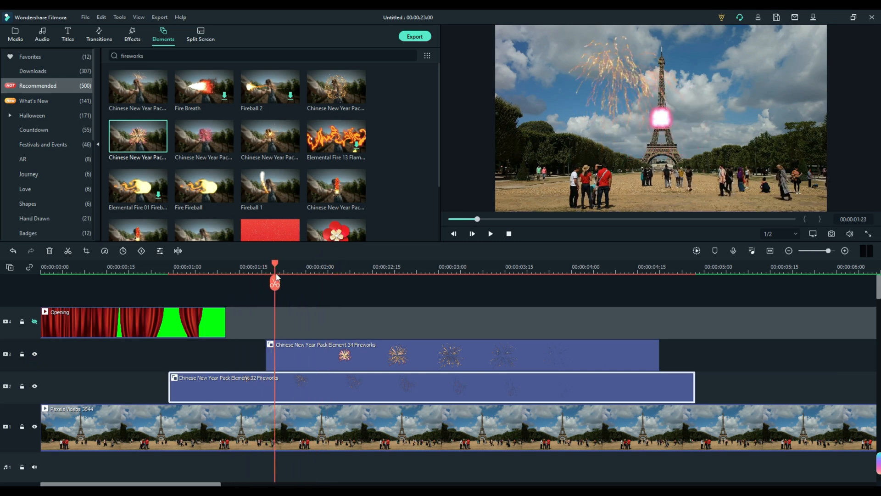
double_click(305, 356)
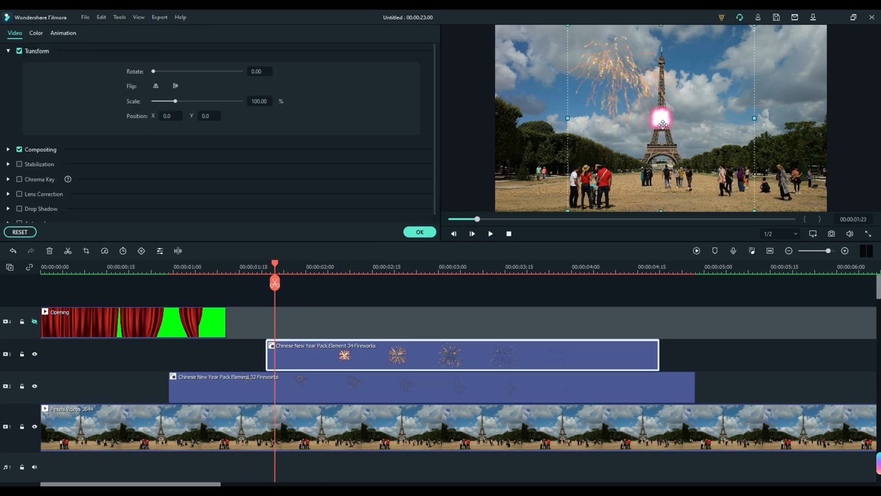
left_click_drag(662, 120, 705, 103)
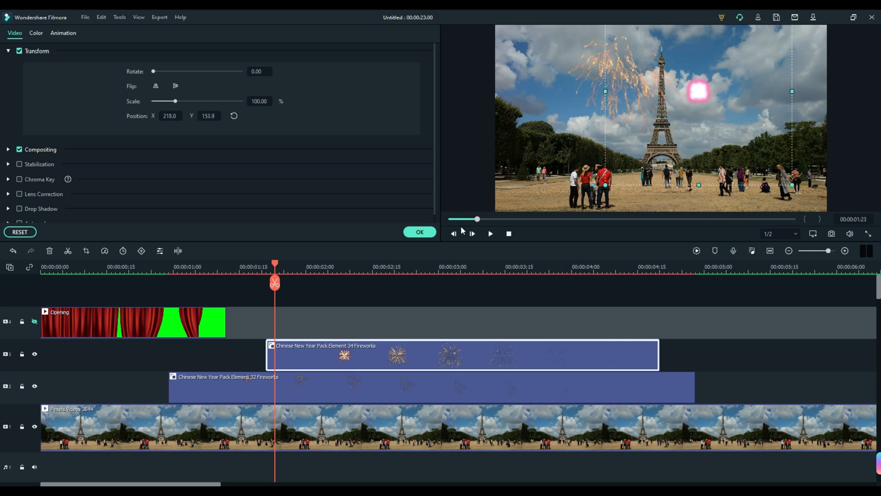
Step: Show track 4 again, preview the sequence from the start to 00:00:03:11 and apply the Element 34 clip settings
left_click_drag(273, 268, 138, 275)
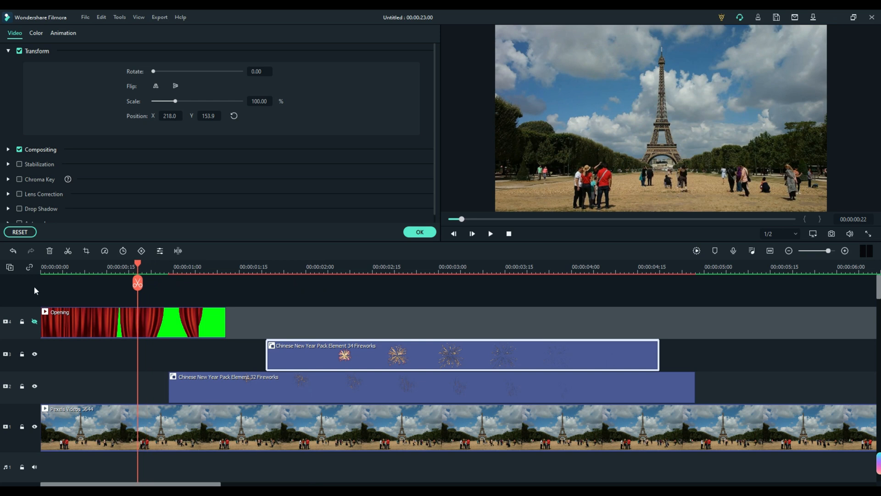
left_click(34, 322)
key("Home")
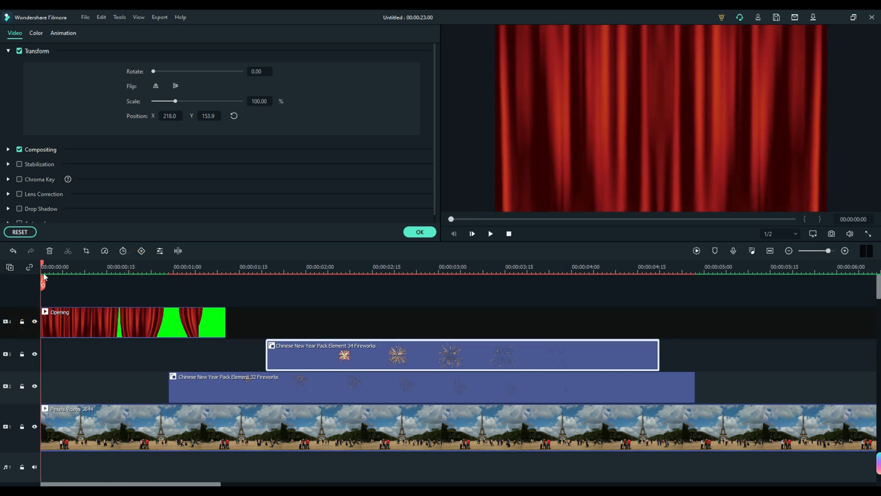
left_click_drag(44, 275, 489, 234)
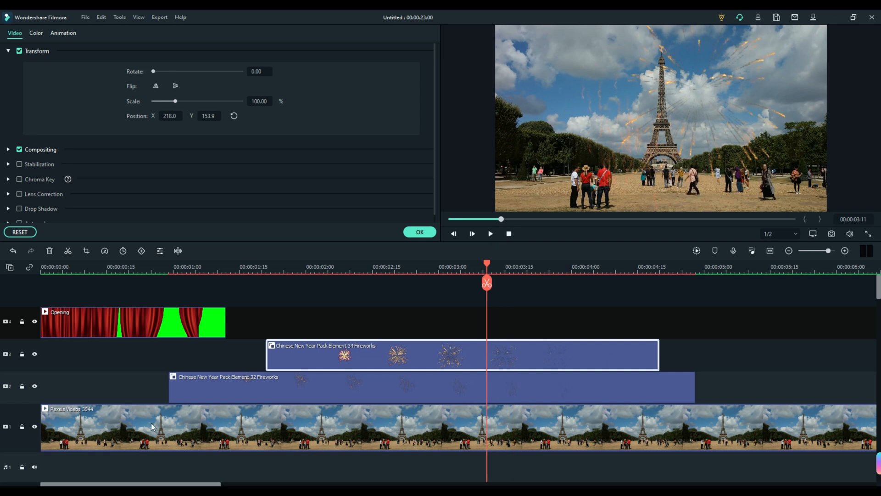
left_click(420, 232)
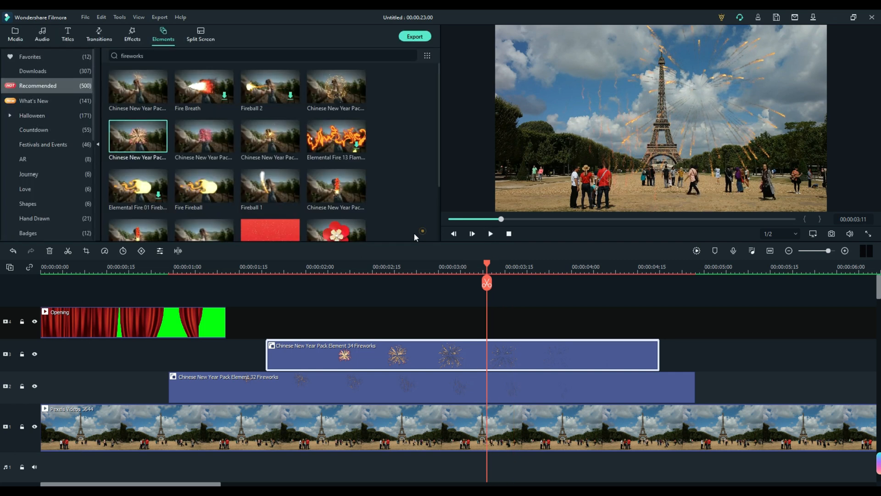
Step: Add a second Opening green screen clip to track 4 at 00:00:03:11 and enable Chroma Key on it
left_click(14, 35)
left_click_drag(128, 83, 494, 315)
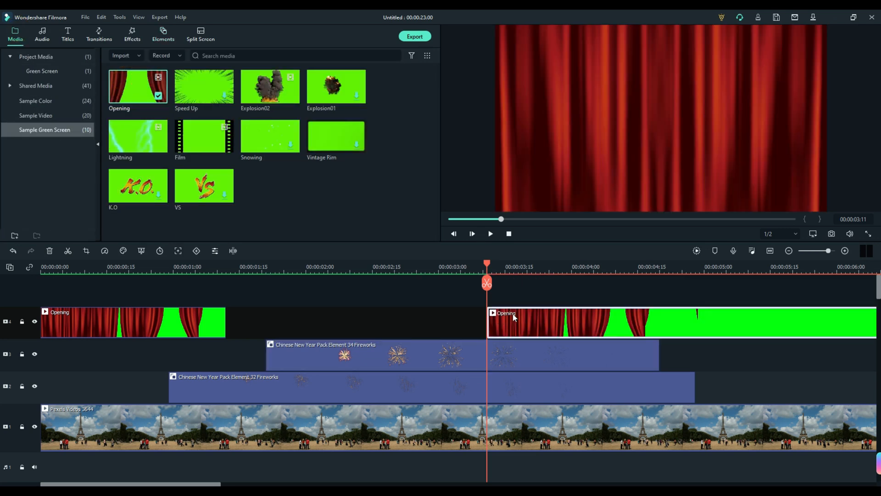
double_click(577, 319)
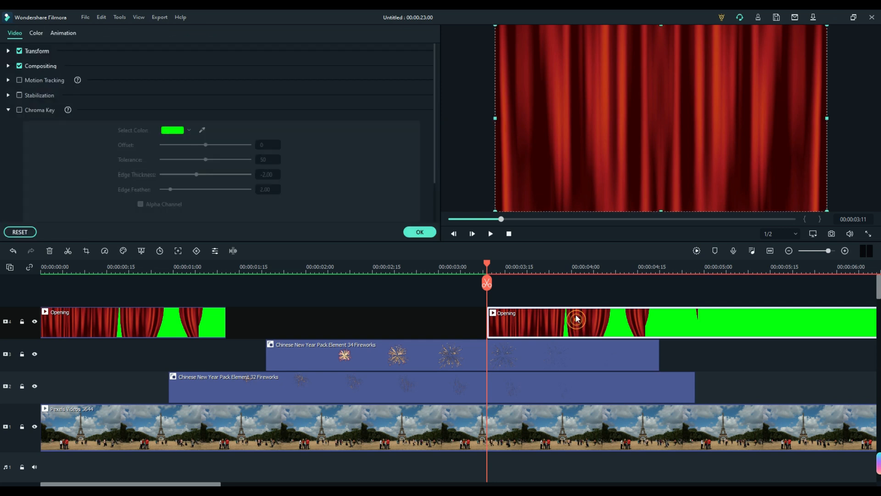
left_click(19, 110)
left_click(423, 231)
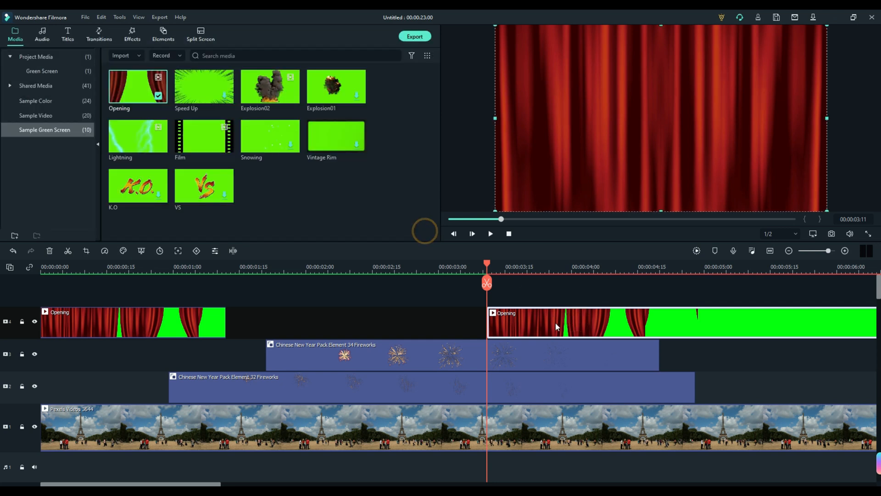
Step: Reverse the second Opening clip so that the curtains close
right_click(542, 324)
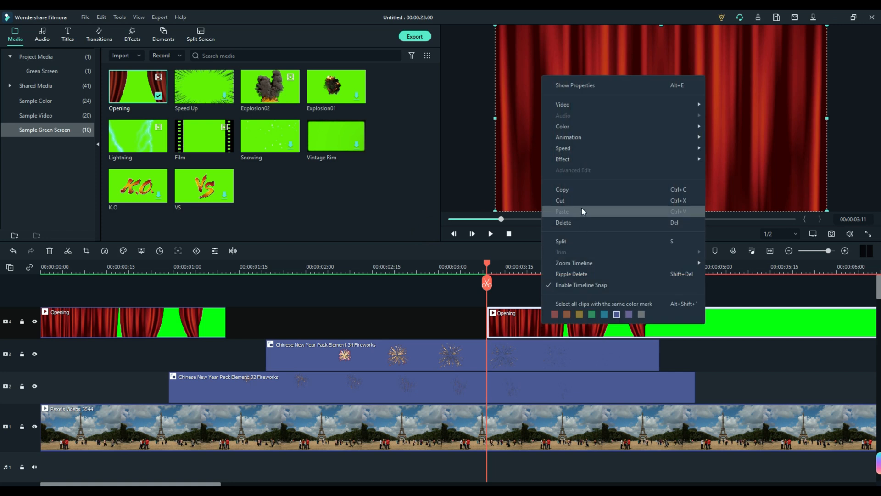
mouse_move(608, 147)
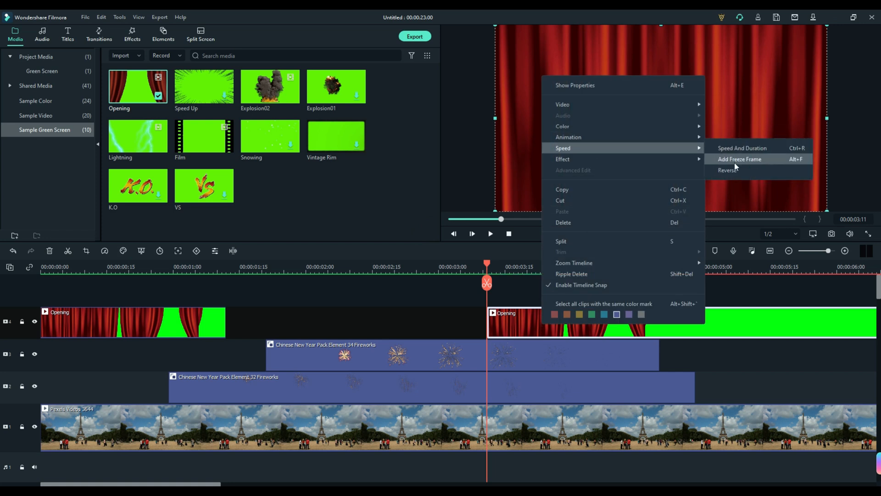
left_click(729, 170)
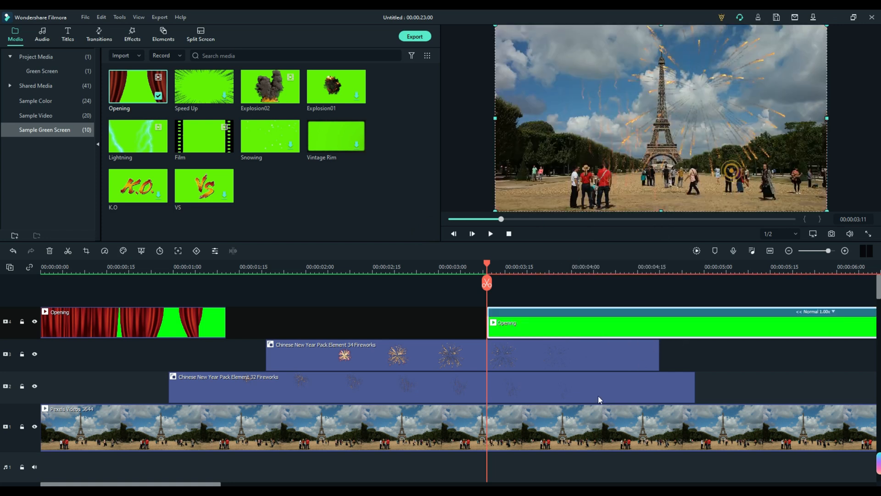
Step: Split the reversed Opening clip at 00:00:06:23 and delete the part before the cut, closing the gap
left_click_drag(152, 484, 205, 483)
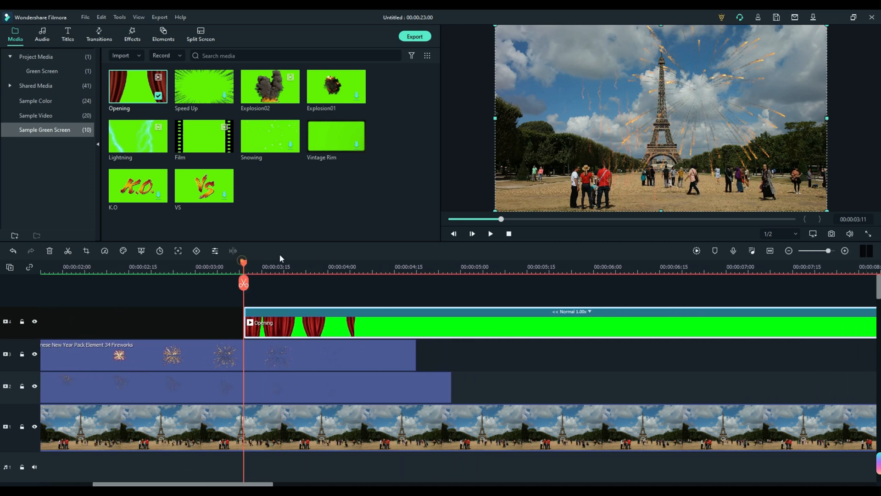
left_click_drag(279, 254, 570, 290)
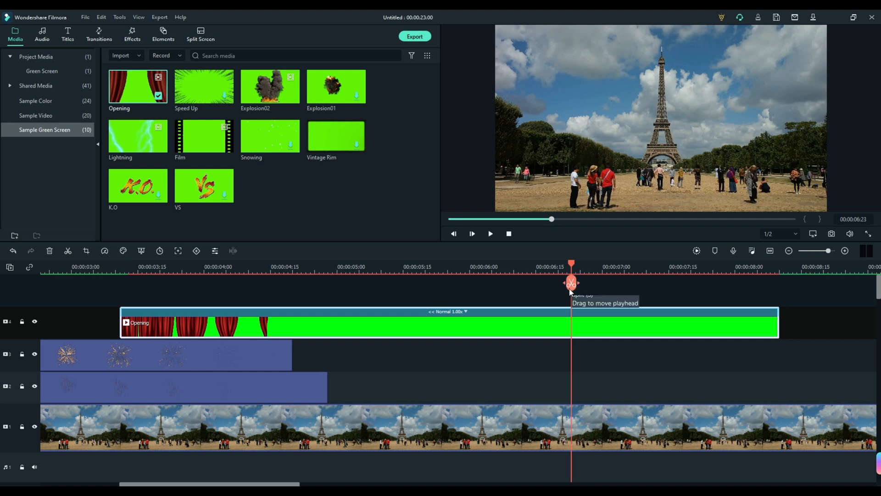
left_click(571, 283)
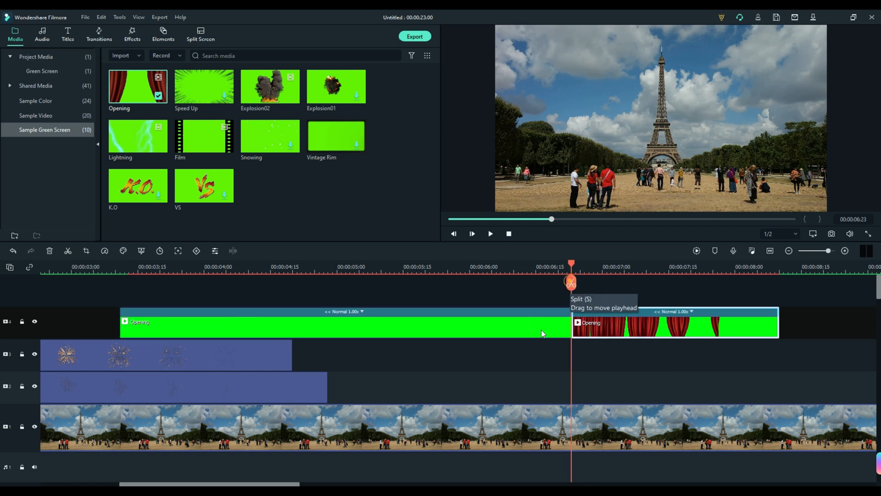
left_click(506, 330)
key("Delete")
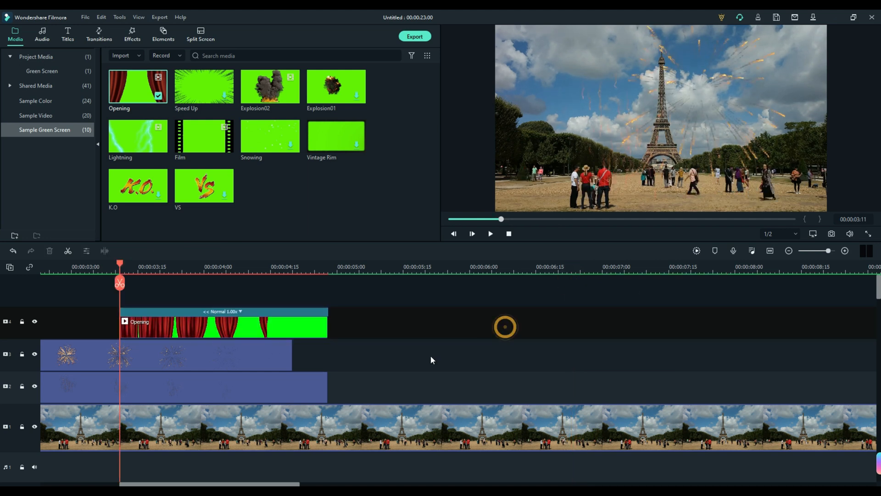
Step: Move the reversed Opening clip on track 4 to start earlier, at 00:00:03:07
scroll(358, 360, "left", 5)
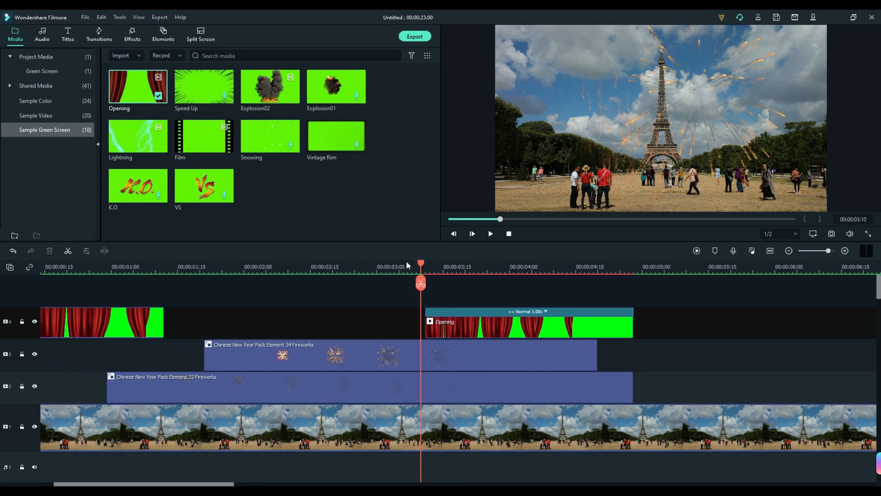
left_click_drag(422, 262, 471, 255)
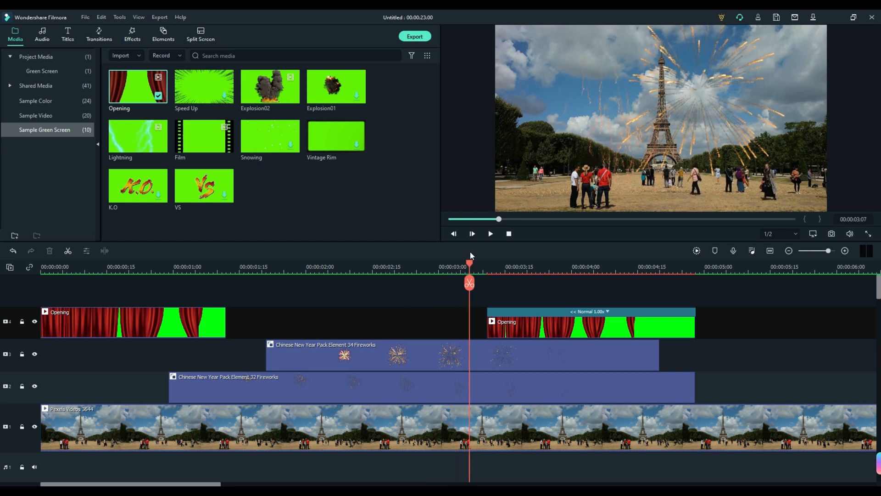
left_click(535, 311)
left_click(527, 310)
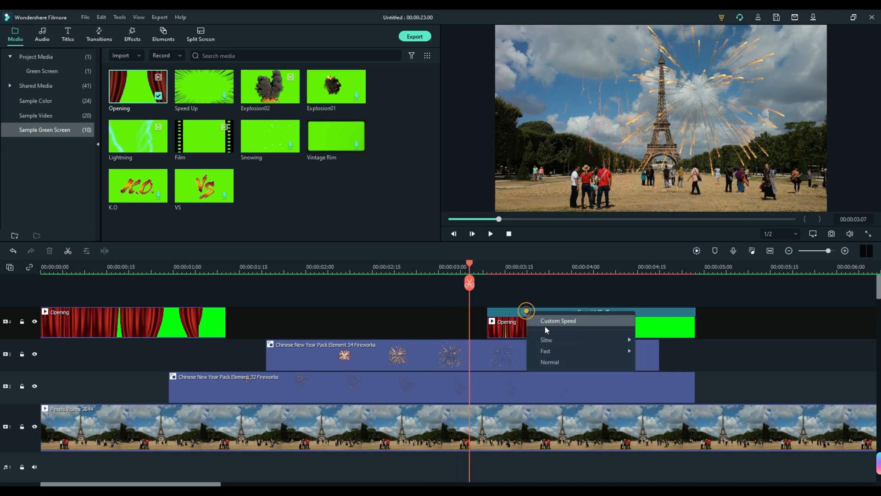
left_click(522, 330)
left_click_drag(531, 327, 514, 326)
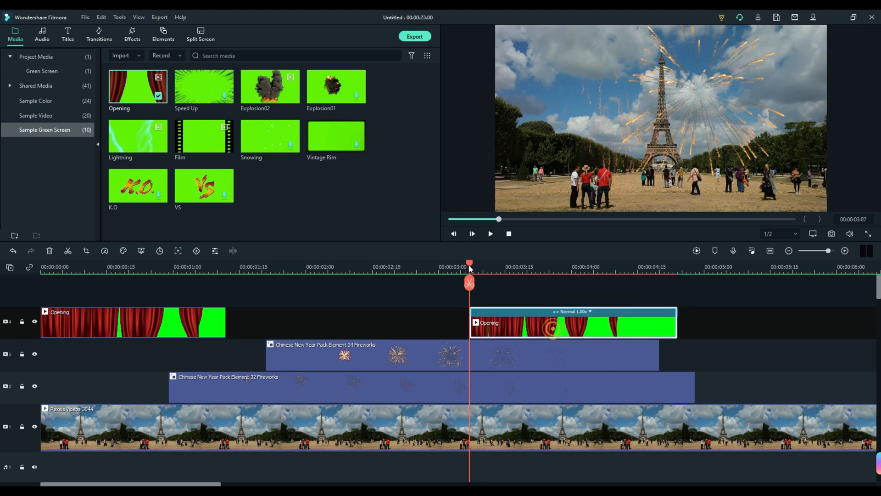
Step: Split the track 2 fireworks element and the Eiffel Tower video at 00:00:04:24 and delete the parts after the cut
left_click_drag(470, 269, 673, 261)
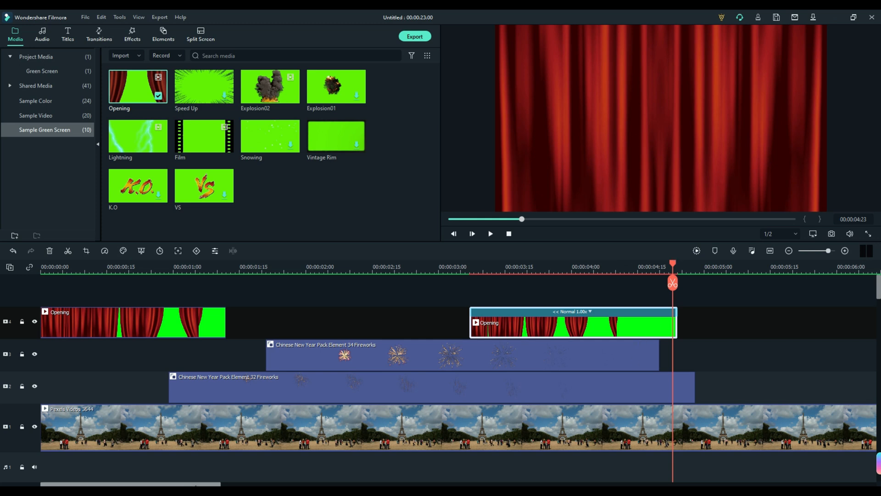
left_click_drag(128, 483, 196, 484)
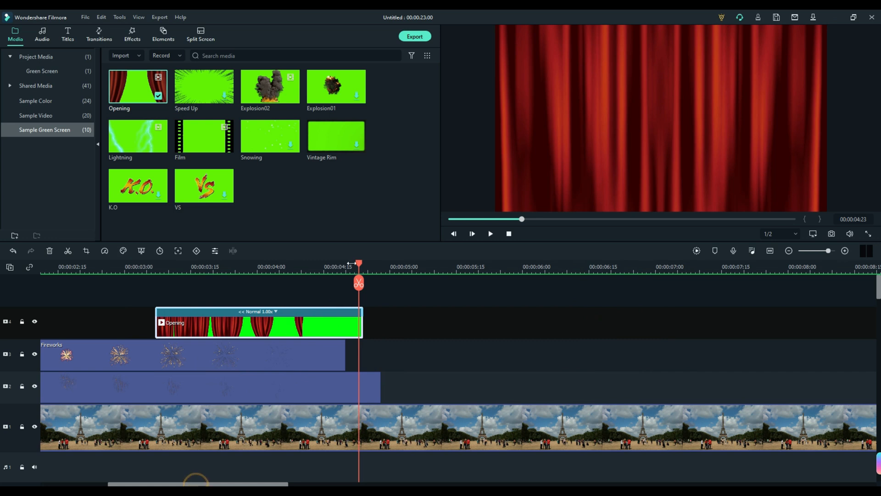
left_click_drag(360, 262, 363, 263)
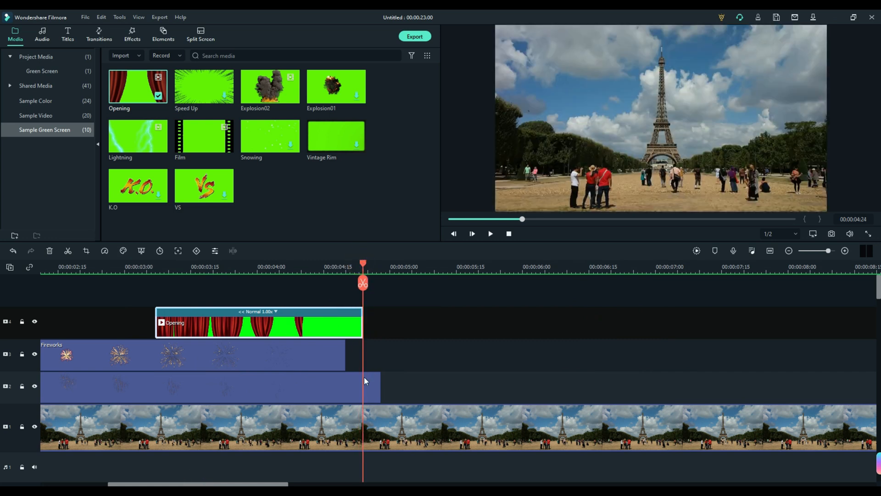
left_click(331, 394)
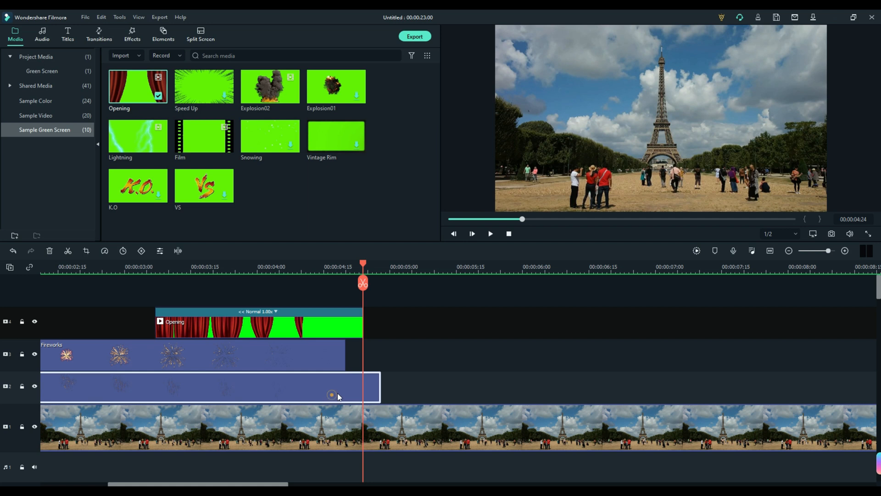
left_click(363, 283)
left_click(337, 439)
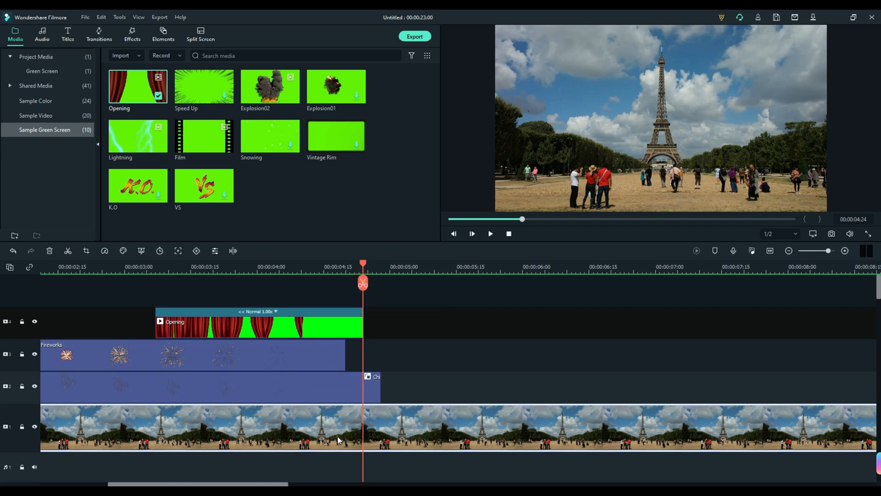
left_click(363, 284)
left_click(373, 386)
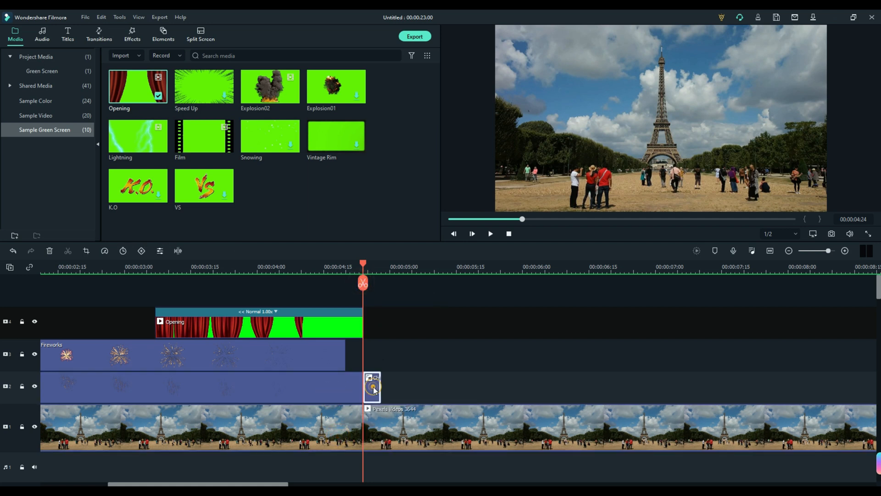
left_click(403, 432)
key("Delete")
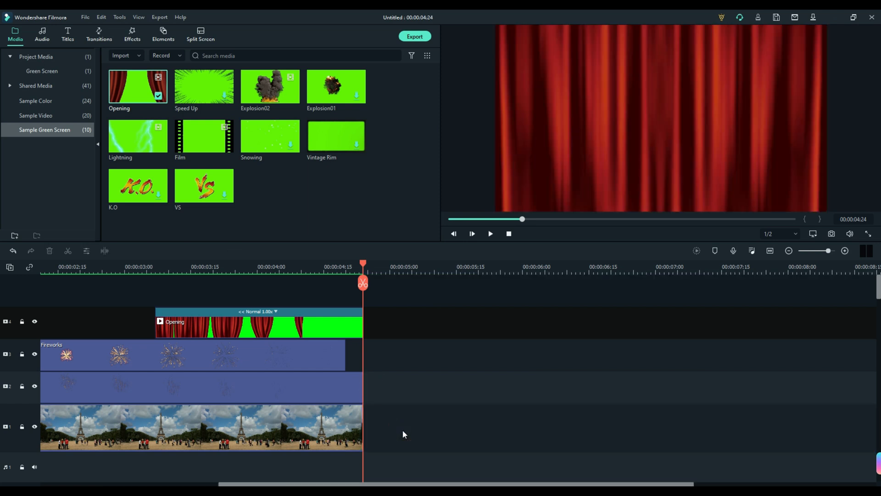
Step: Cut the clips on tracks 1, 2 and 4 at 00:00:04:20, where the track 3 fireworks end, and delete the remainders
left_click_drag(362, 262, 346, 260)
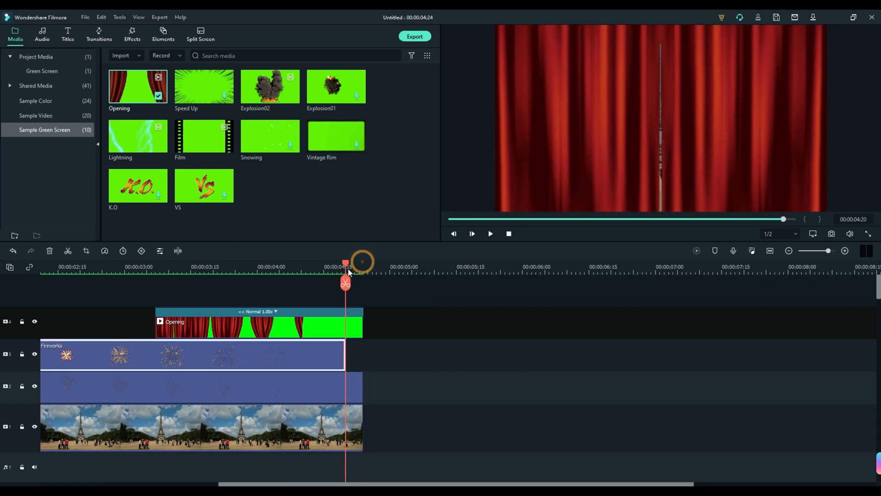
left_click(345, 283)
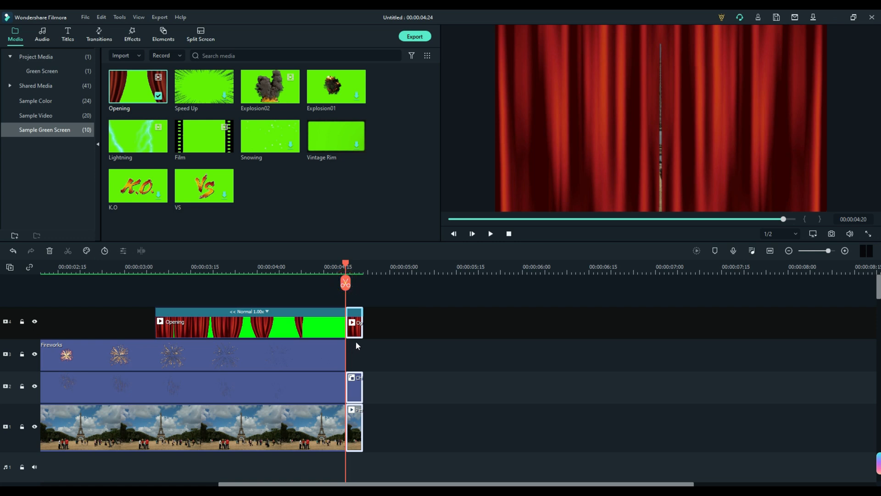
key("Delete")
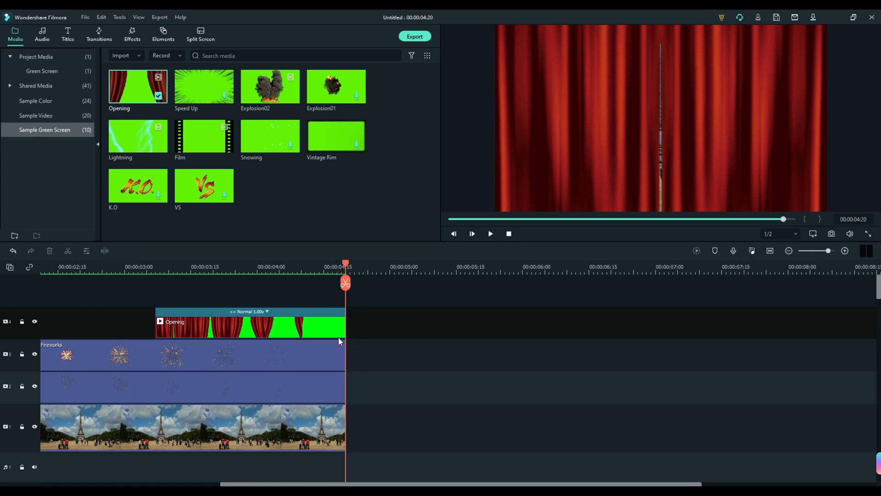
Step: Apply the Dark Film 3D LUT to the Eiffel Tower video on track 1
left_click_drag(346, 271, 307, 317)
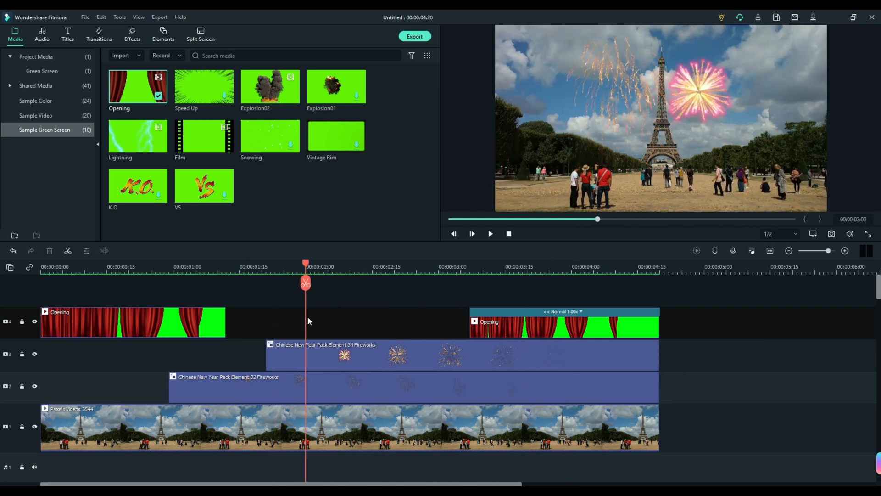
left_click(372, 433)
double_click(371, 430)
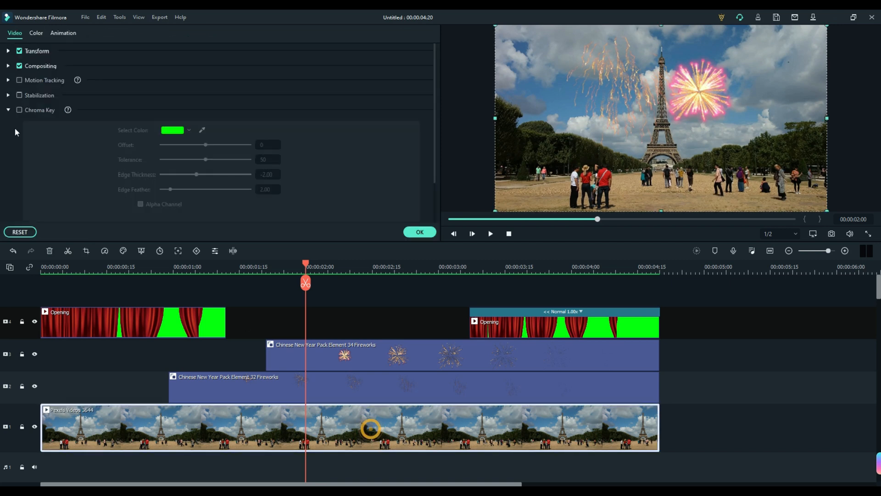
left_click(36, 35)
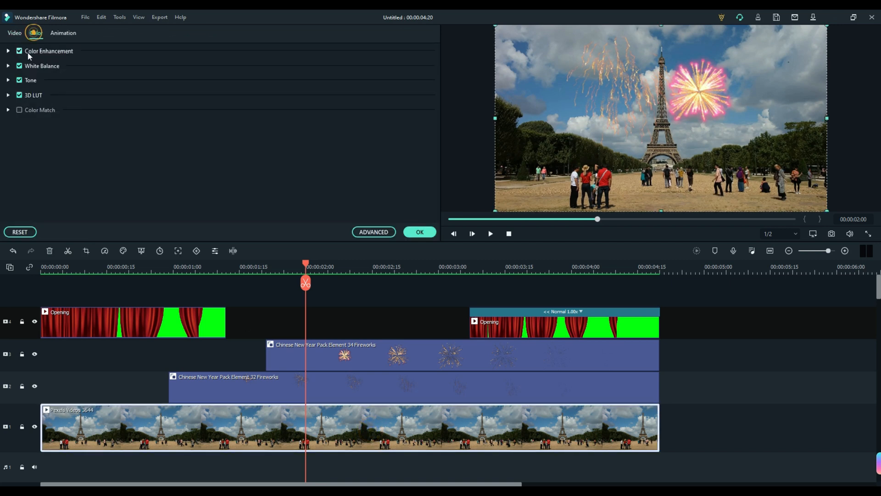
left_click(8, 96)
left_click(183, 116)
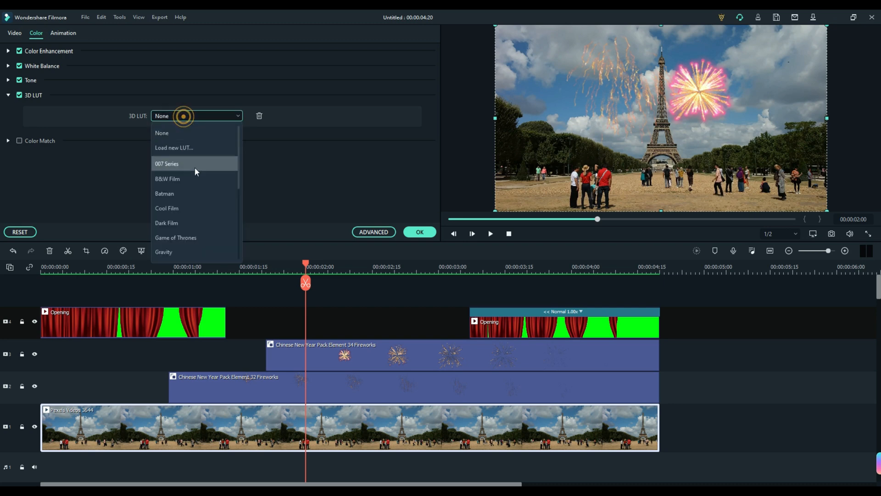
left_click(183, 220)
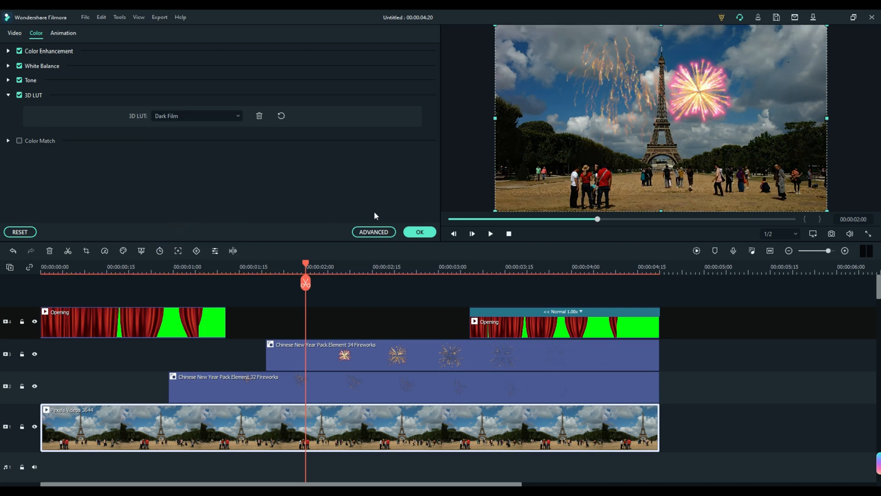
left_click(412, 232)
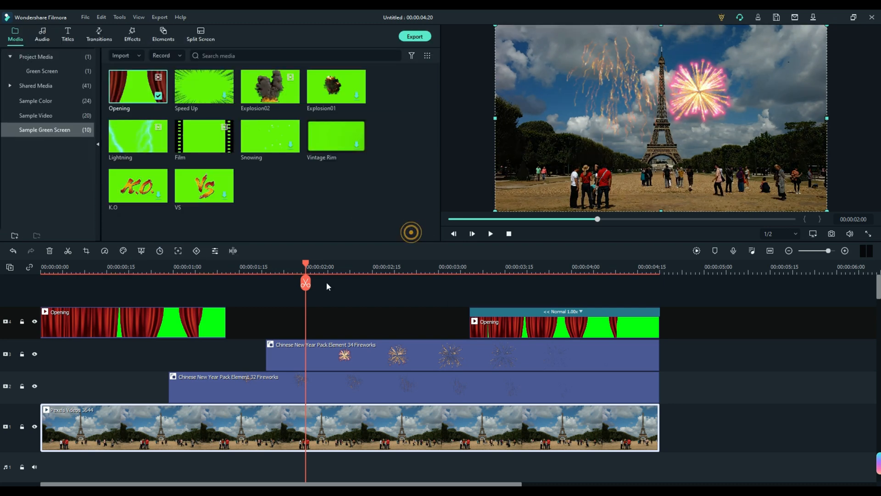
Step: Position the playhead at the first fireworks' start, 00:00:00:29, and search the audio library for "explosion"
left_click_drag(305, 264, 168, 272)
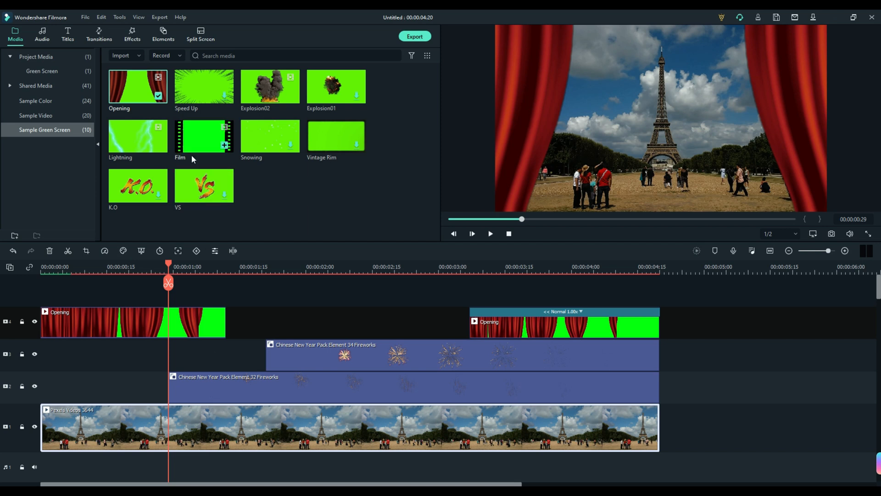
left_click(42, 36)
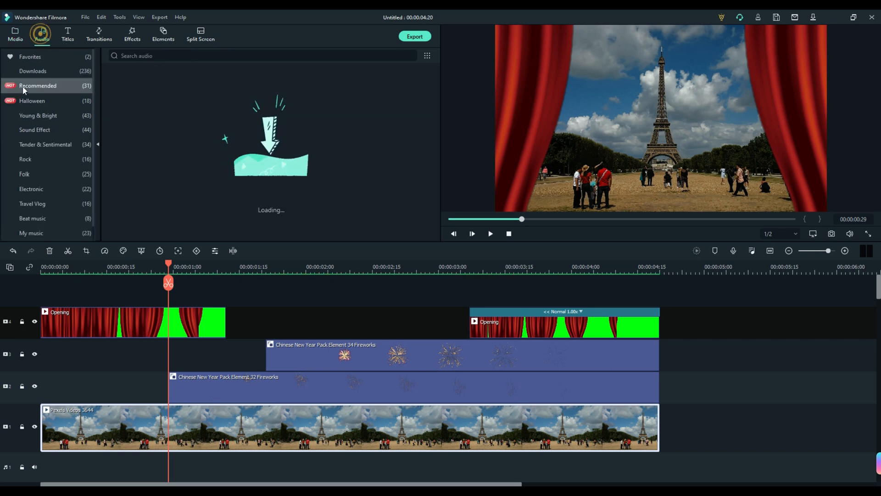
left_click(263, 55)
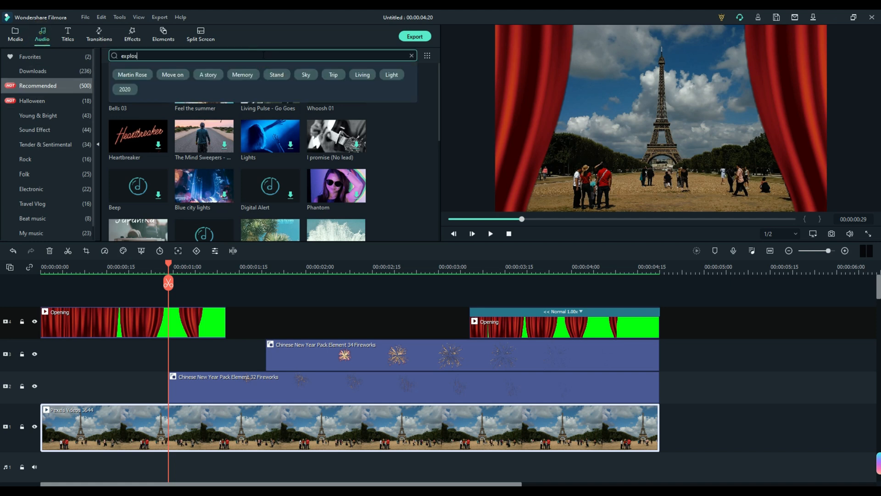
type("explosion")
key("Return")
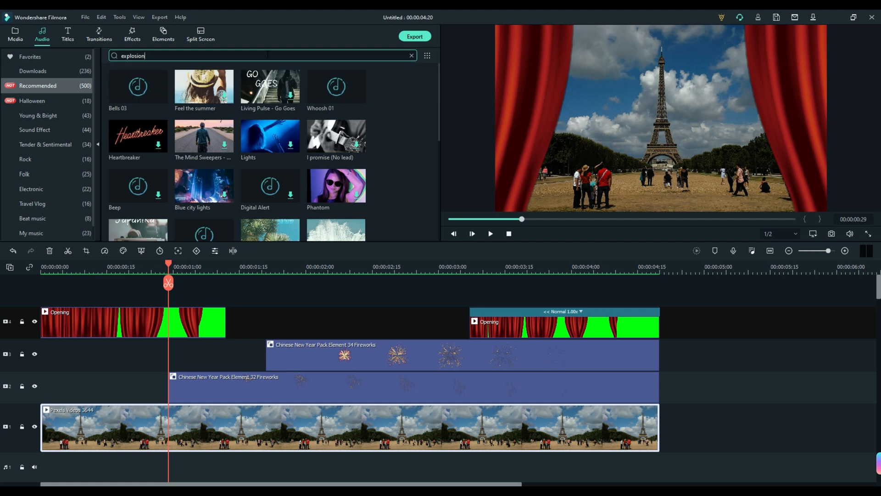
left_click(427, 55)
left_click(439, 123)
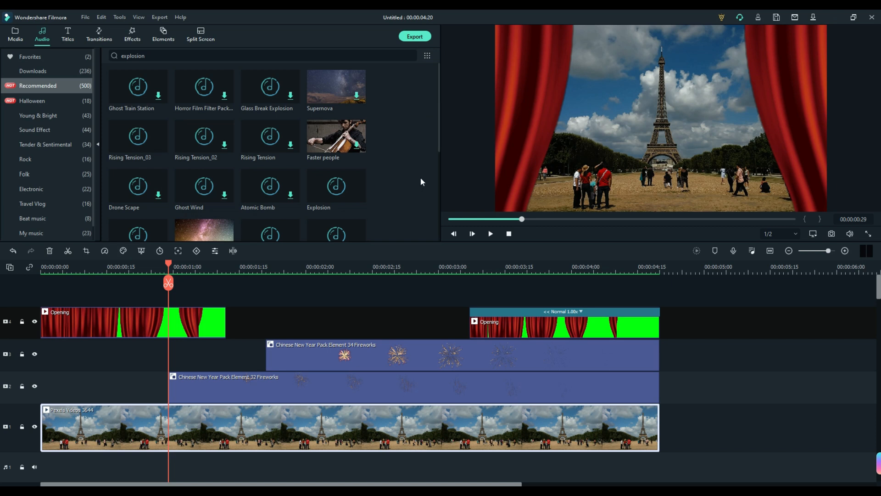
Step: Preview the explosion sounds and add Explosion 02 to audio track 1 at 00:00:00:29
double_click(322, 195)
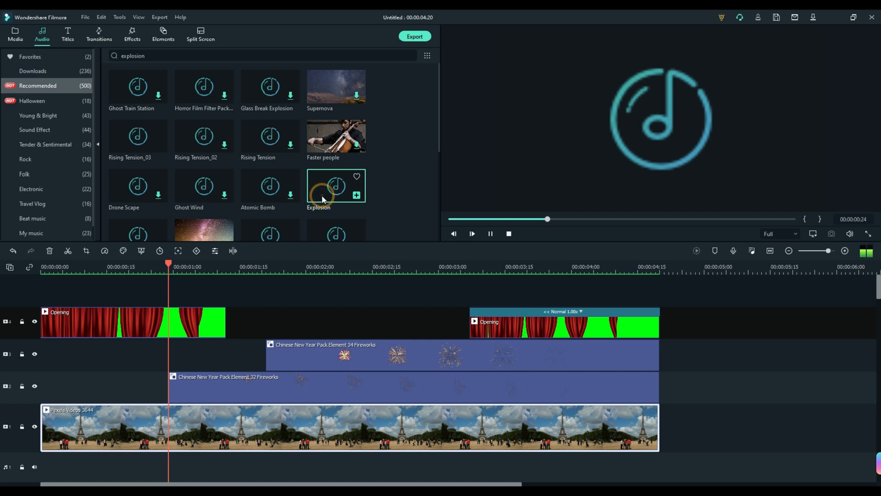
scroll(324, 193, "down", 3)
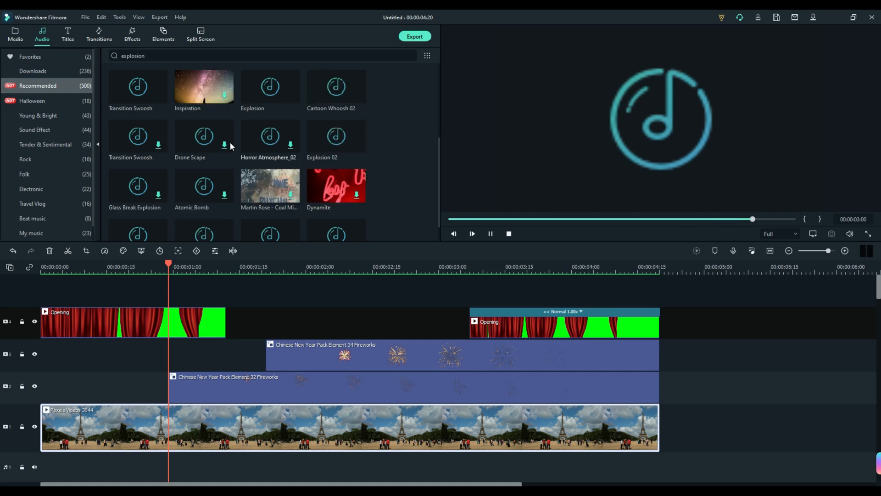
left_click(250, 101)
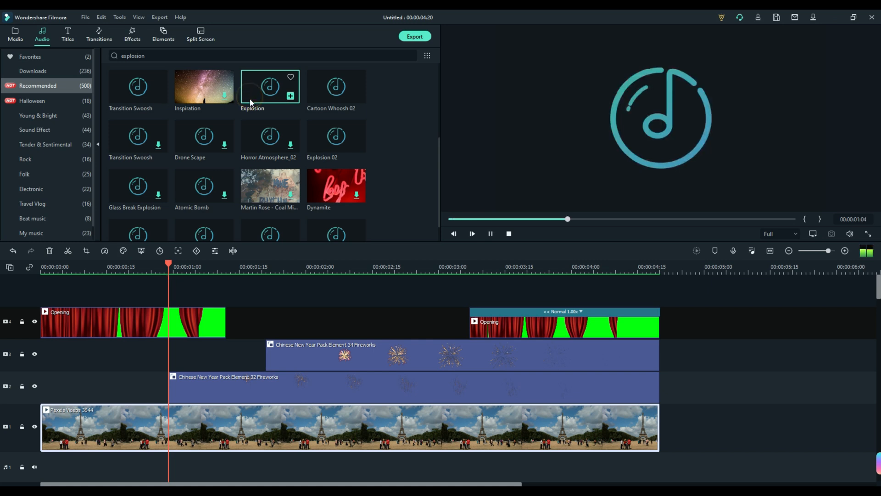
left_click(321, 151)
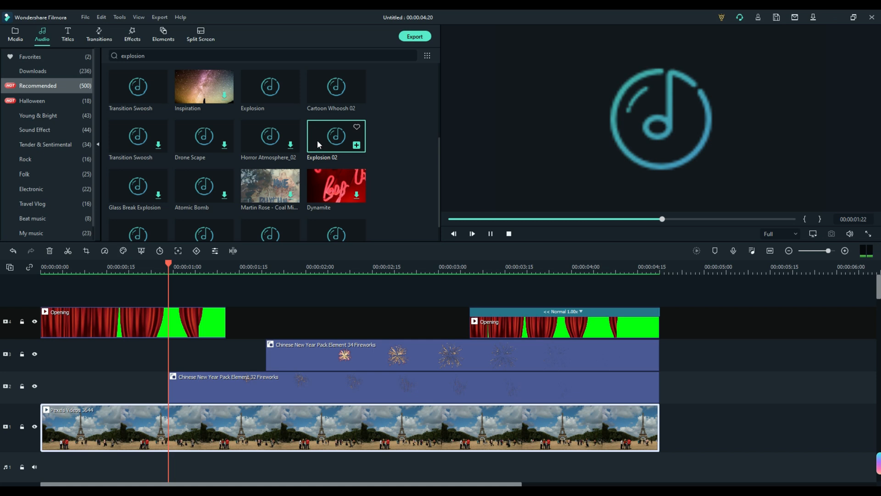
left_click_drag(318, 139, 177, 452)
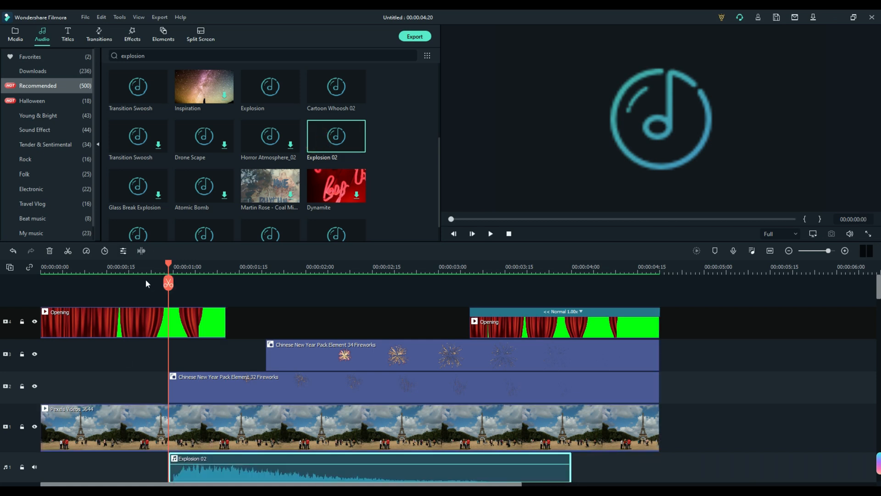
Step: Play back the section around the first fireworks to check the explosion sound's timing
left_click(125, 267)
left_click(490, 233)
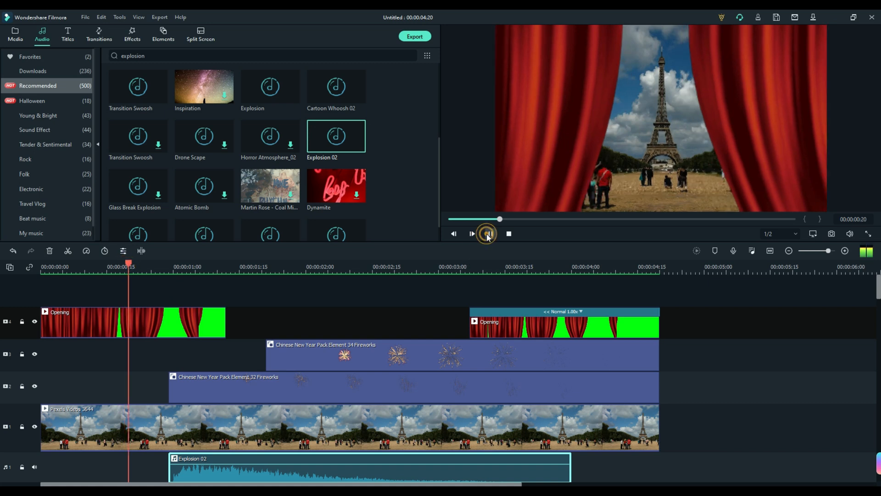
left_click(490, 233)
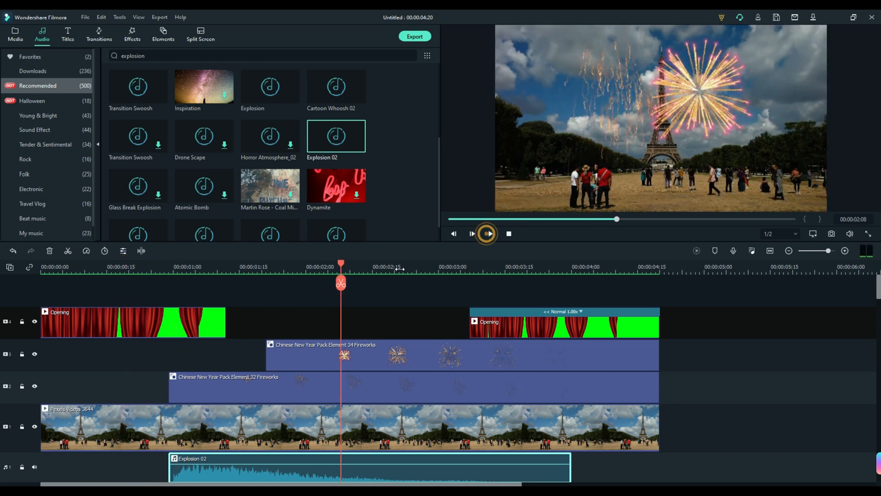
Step: Add a second Explosion 02 sound to audio track 2 at 00:00:01:22, near the start of the second fireworks
left_click_drag(343, 266, 272, 268)
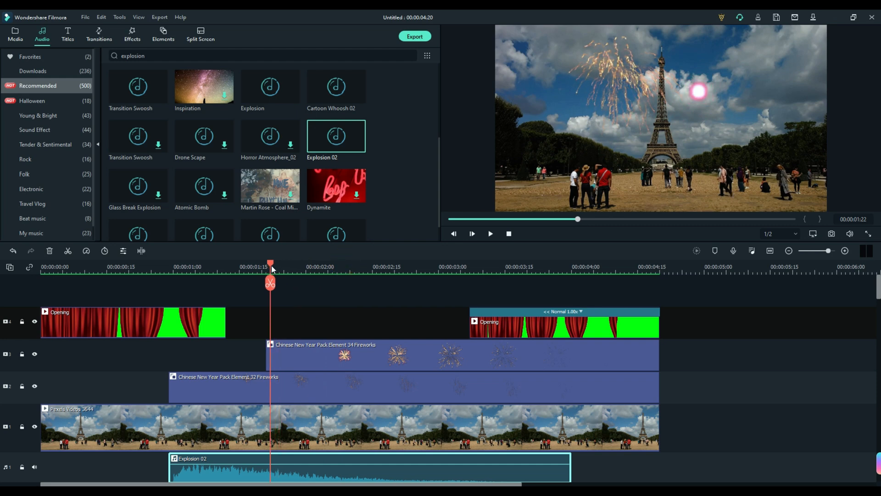
scroll(709, 459, "down", 1)
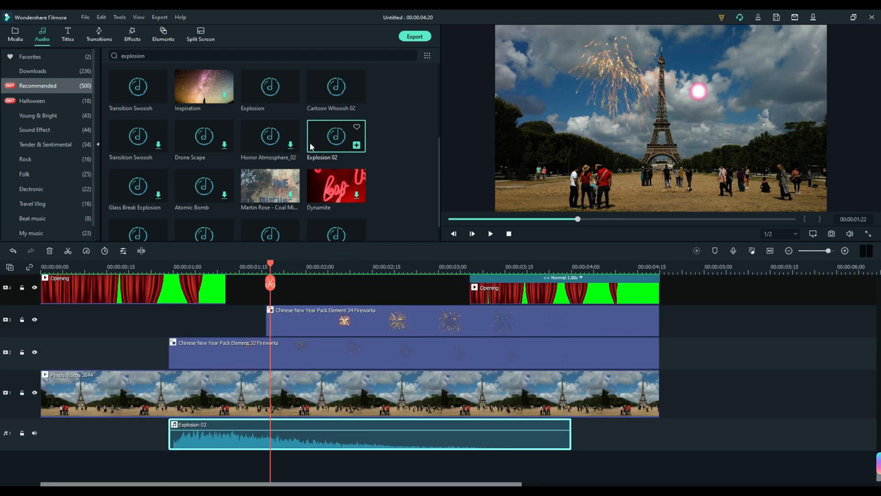
left_click_drag(307, 201, 273, 468)
Step: Play back the sequence from the beginning and scrub to 00:00:04:18 to check both explosion sounds against the picture
left_click_drag(270, 263, 44, 266)
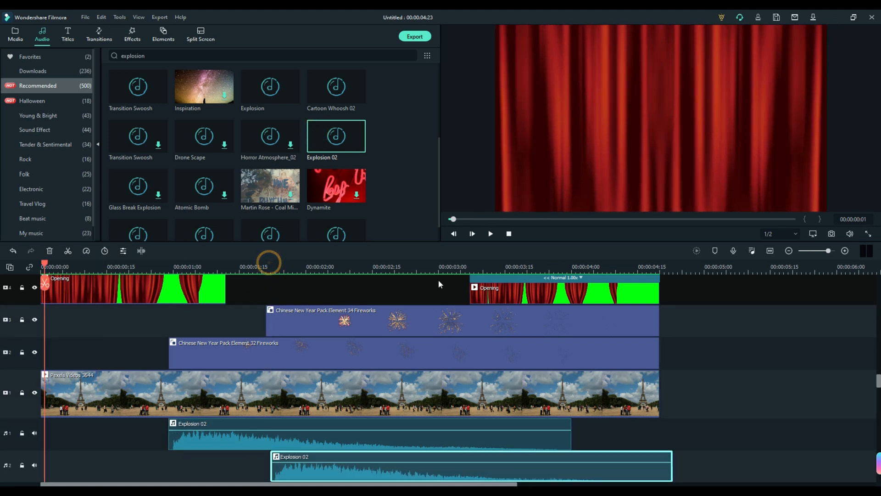
left_click(490, 234)
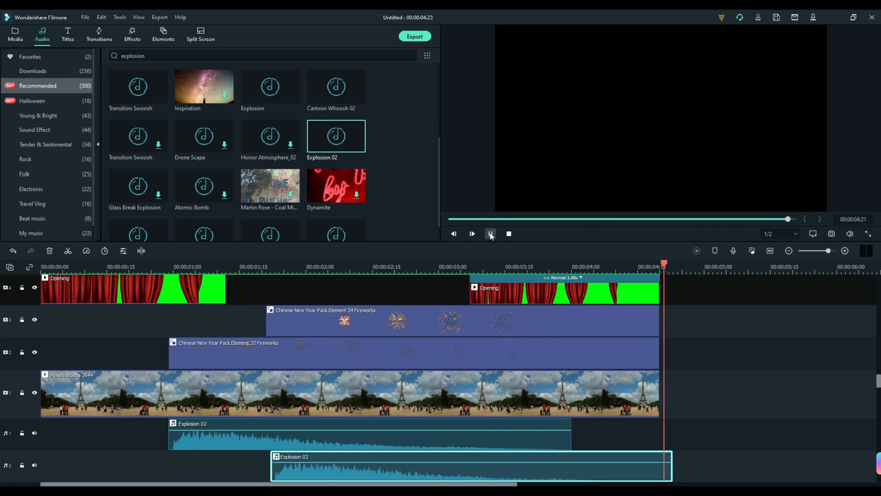
left_click(490, 234)
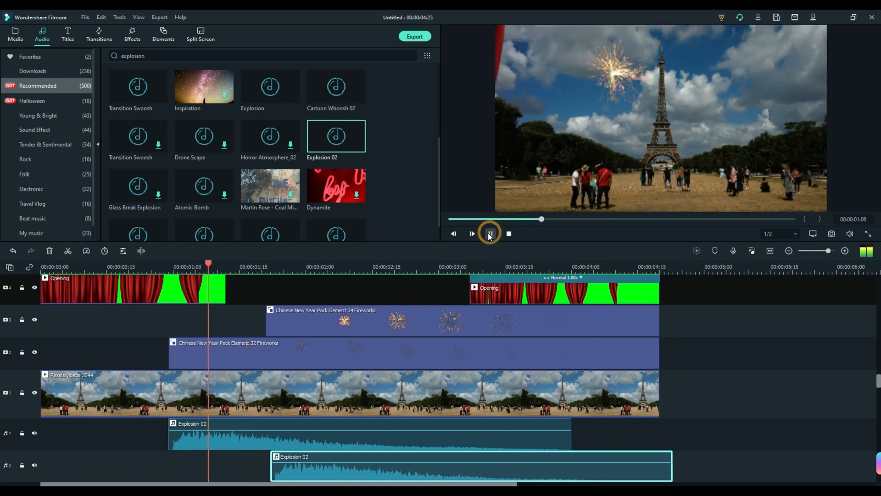
left_click(490, 234)
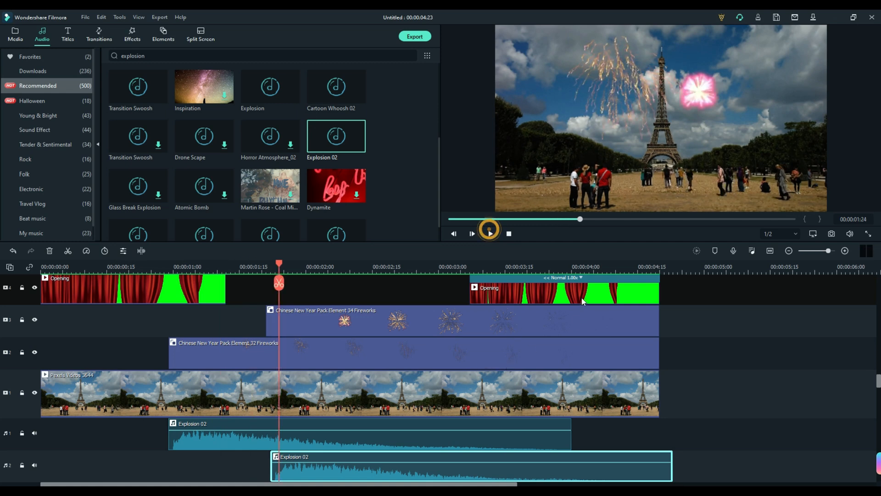
left_click_drag(279, 265, 653, 256)
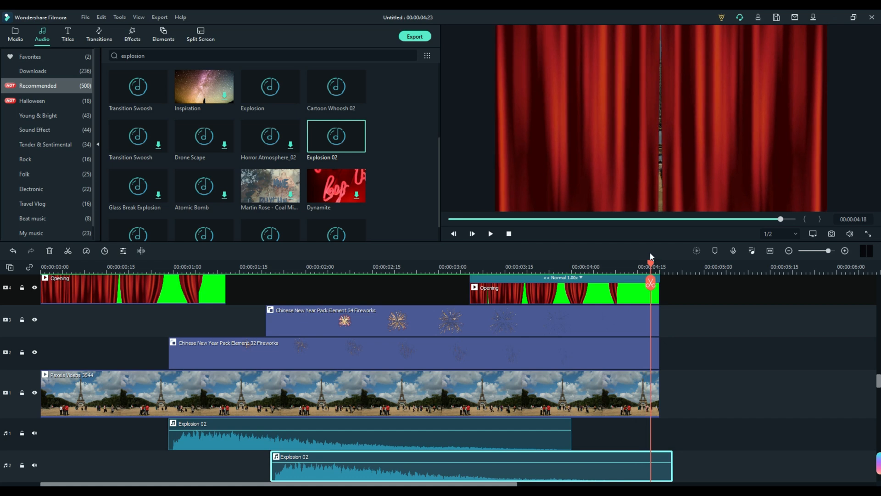
Step: Cut the second Explosion 02 sound at 00:00:04:20 and remove the part that extends past the end of the video
left_click_drag(650, 256, 659, 255)
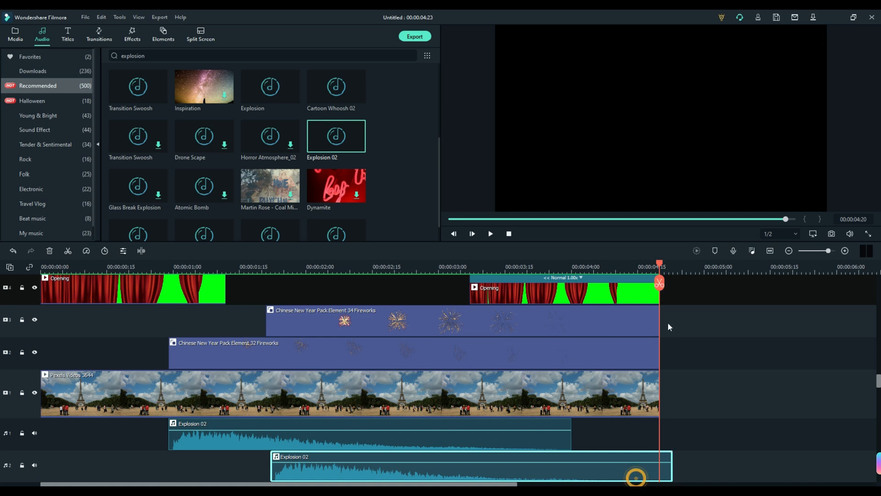
left_click(659, 283)
key("Delete")
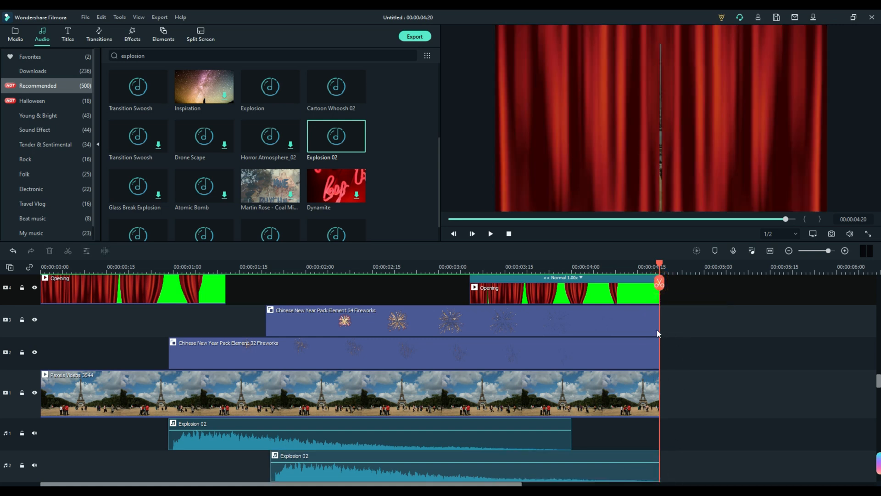
Step: Place the playhead at 00:00:04:17 and search the transitions for "wind"
left_click_drag(661, 266, 647, 262)
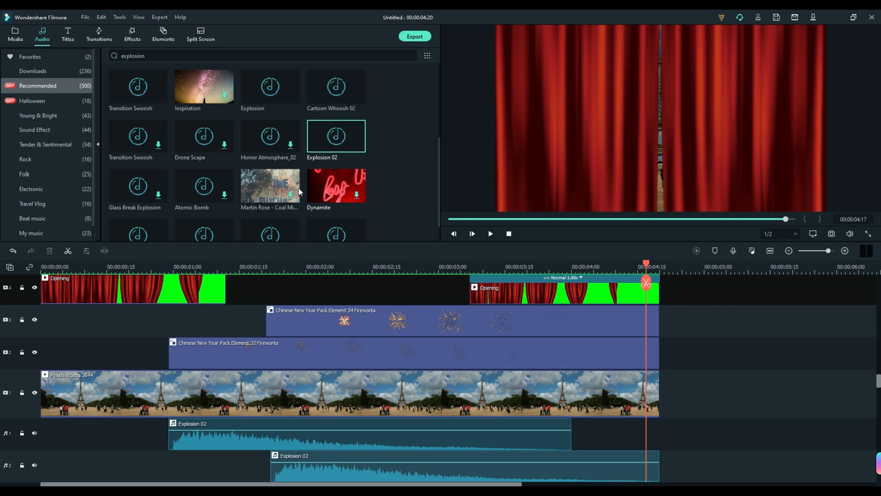
left_click(100, 34)
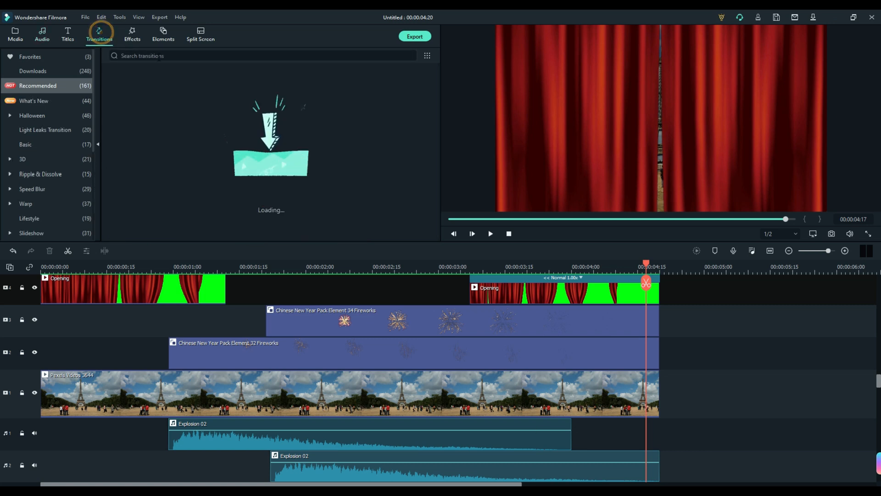
left_click(163, 56)
left_click(162, 56)
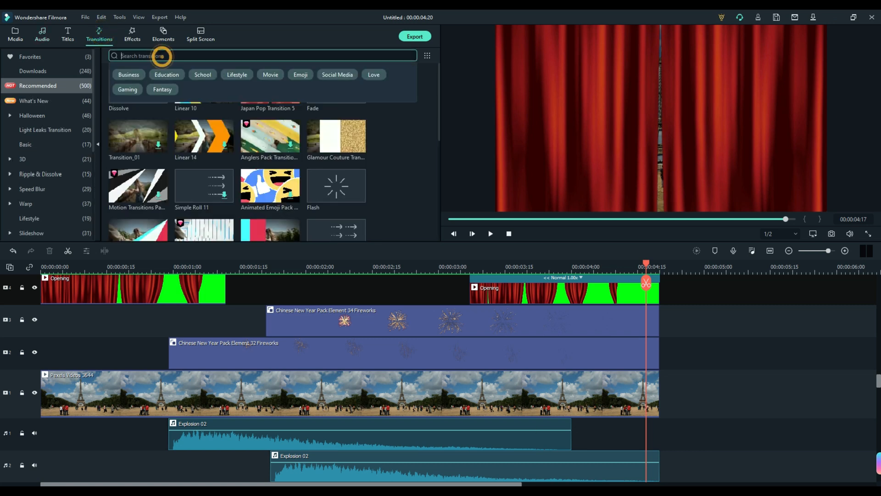
type("wind")
key("Return")
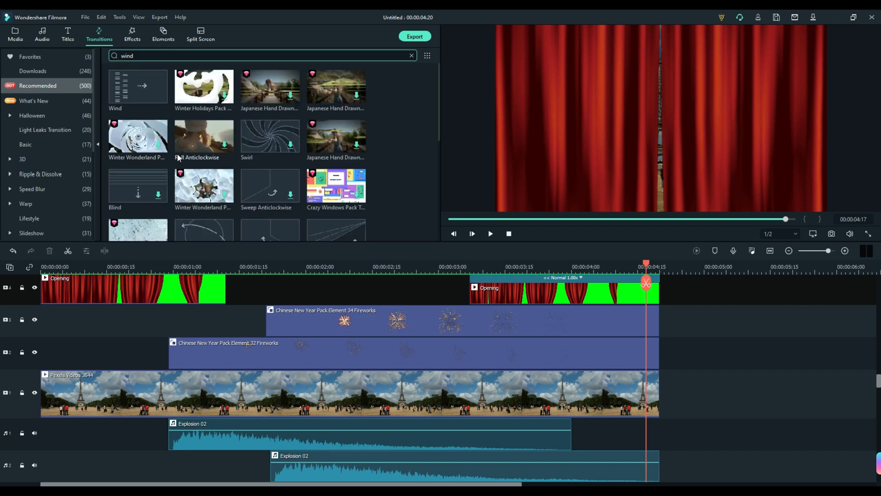
Step: Apply the Wind transition to the ends of the closing Opening clip, both fireworks clips and the Eiffel Tower footage
left_click_drag(122, 90, 629, 293)
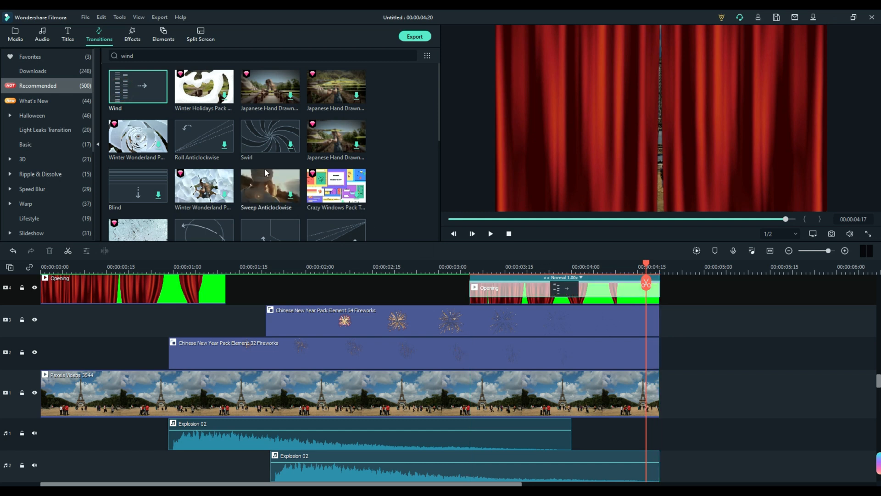
left_click_drag(492, 286, 577, 316)
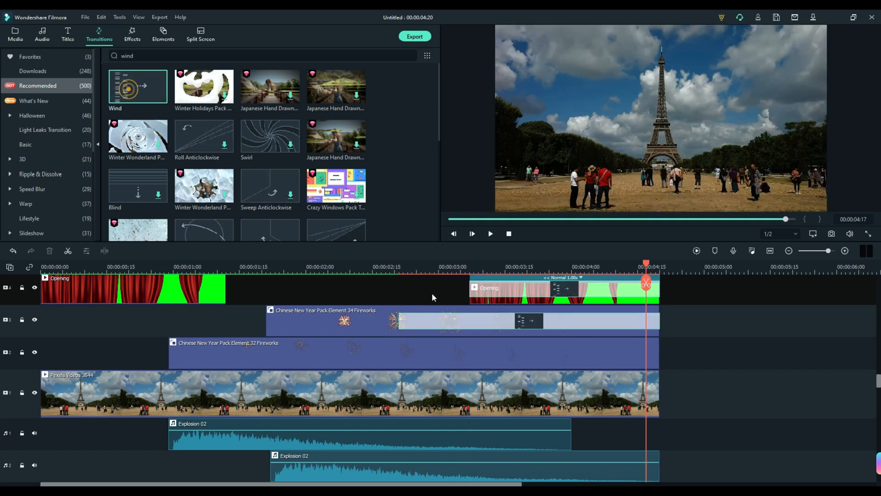
left_click_drag(561, 353, 561, 354)
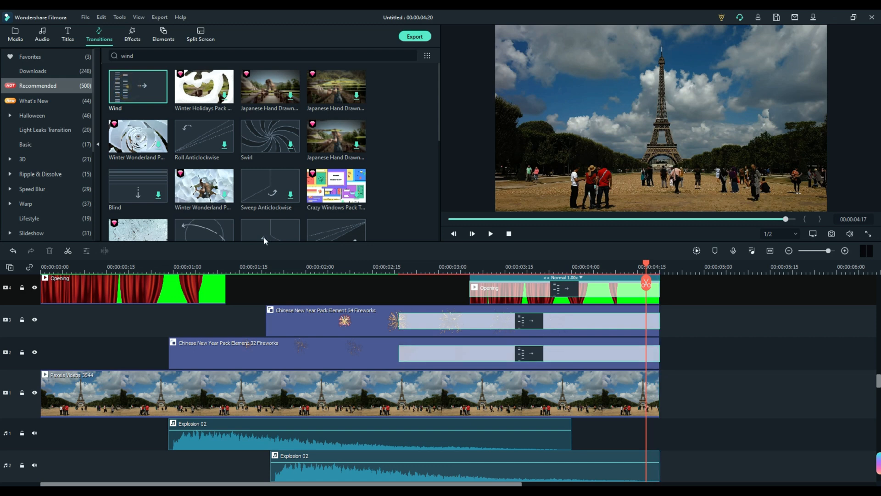
left_click_drag(138, 86, 526, 387)
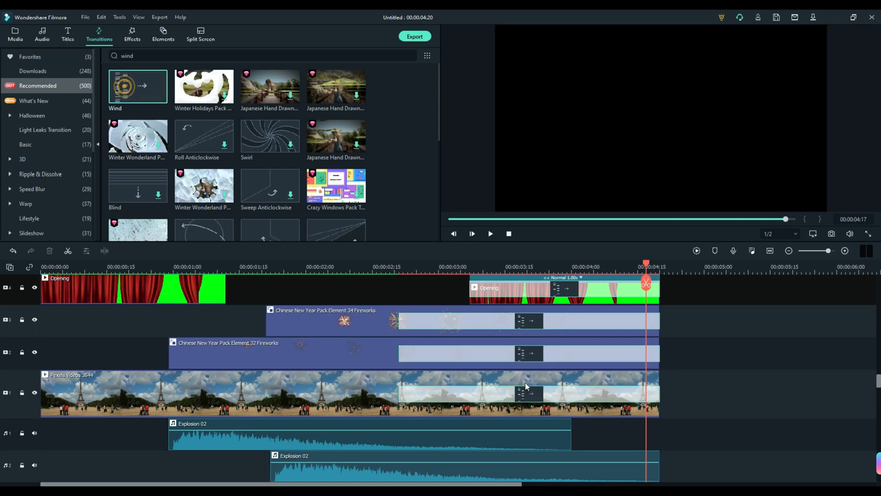
Step: Shorten the Wind transitions on all four video tracks so that each starts at 00:00:04:17
left_click(399, 396)
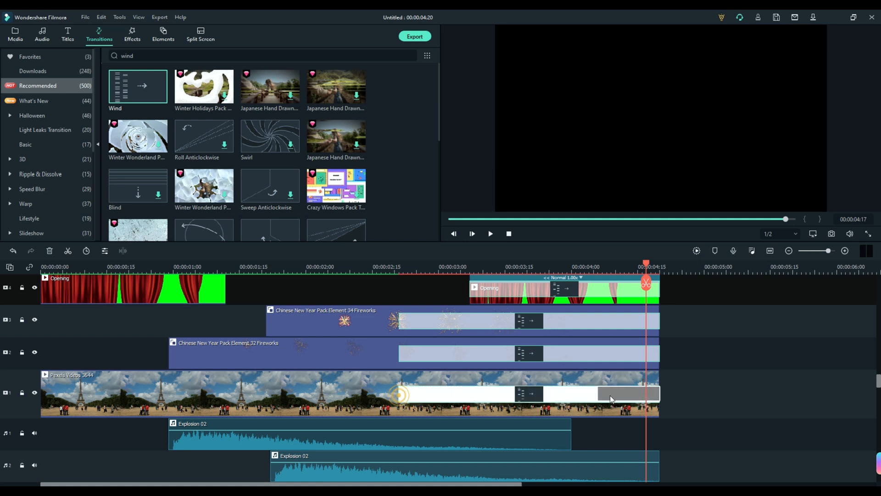
left_click_drag(610, 396, 645, 395)
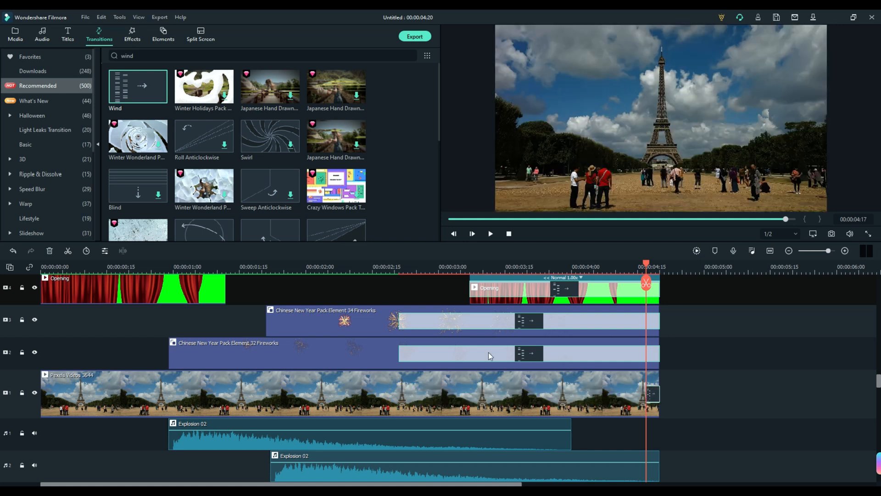
left_click(428, 353)
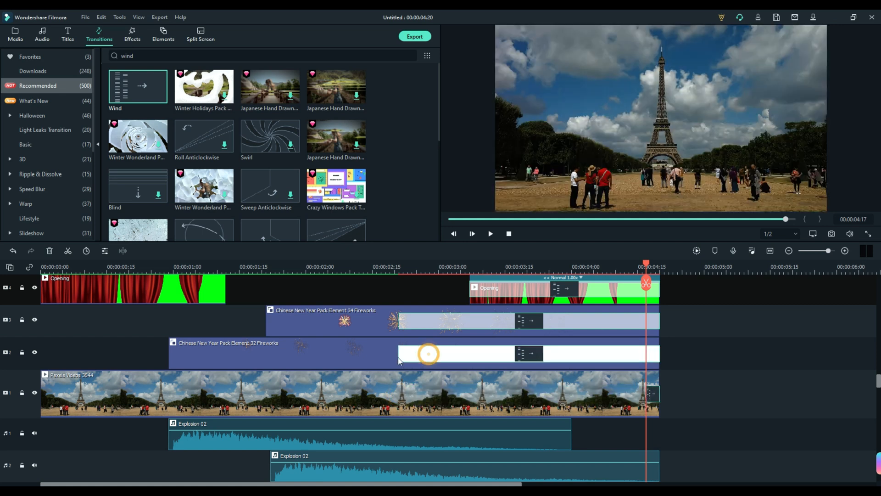
left_click_drag(398, 358, 648, 354)
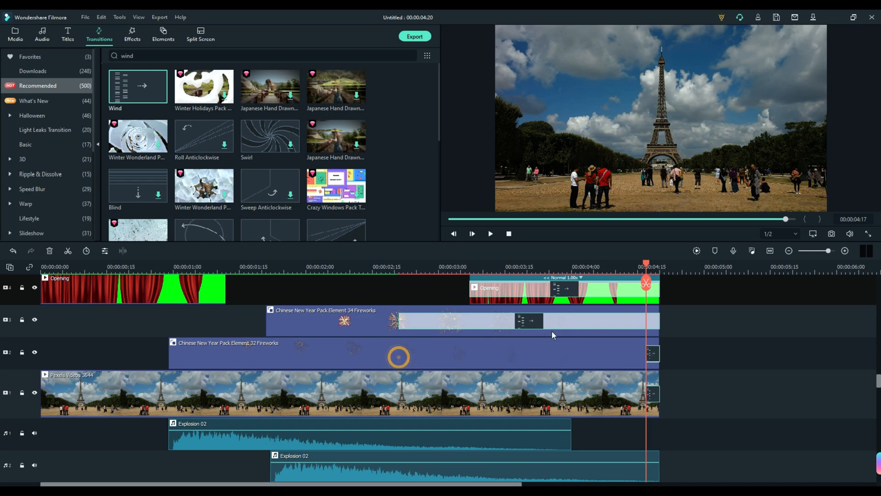
left_click(403, 321)
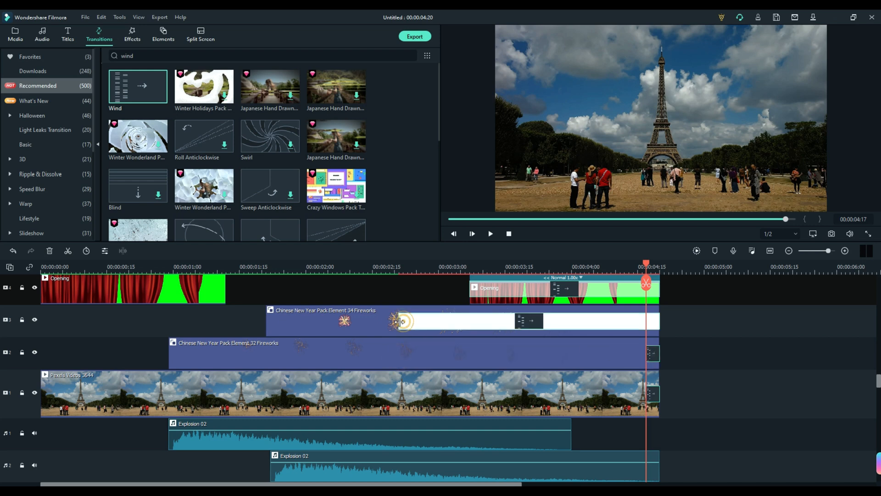
left_click_drag(400, 322, 647, 320)
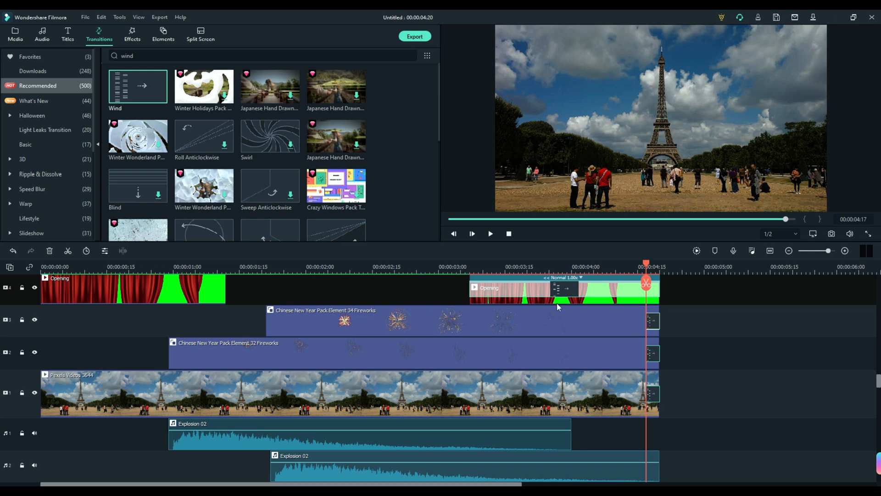
left_click(500, 283)
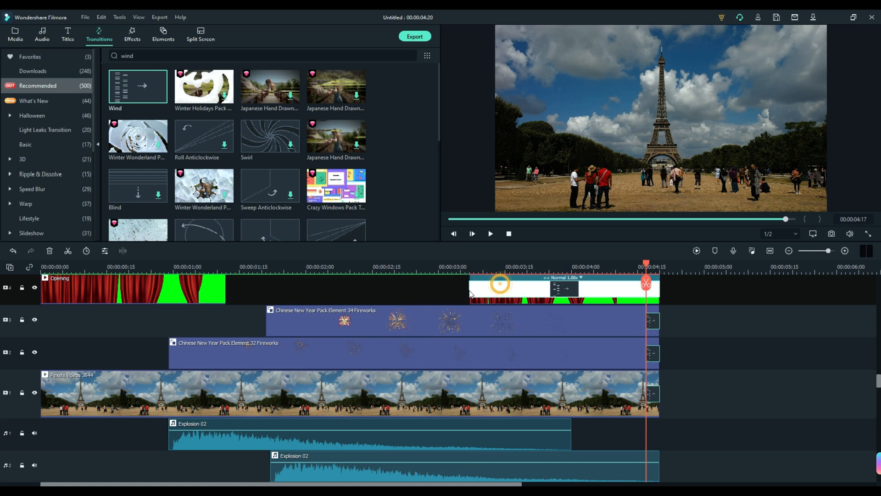
left_click_drag(469, 289, 646, 292)
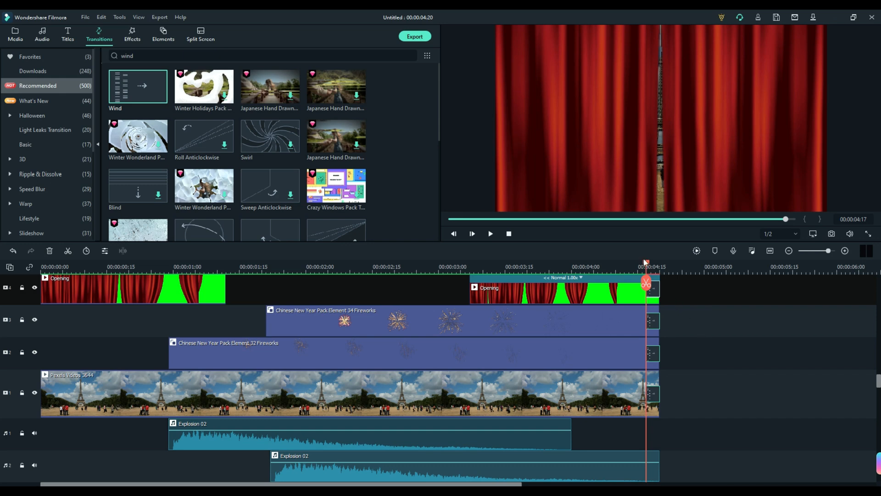
Step: Scrub through the closing Wind transitions and play the whole sequence from the beginning to check the result
left_click_drag(645, 262, 659, 268)
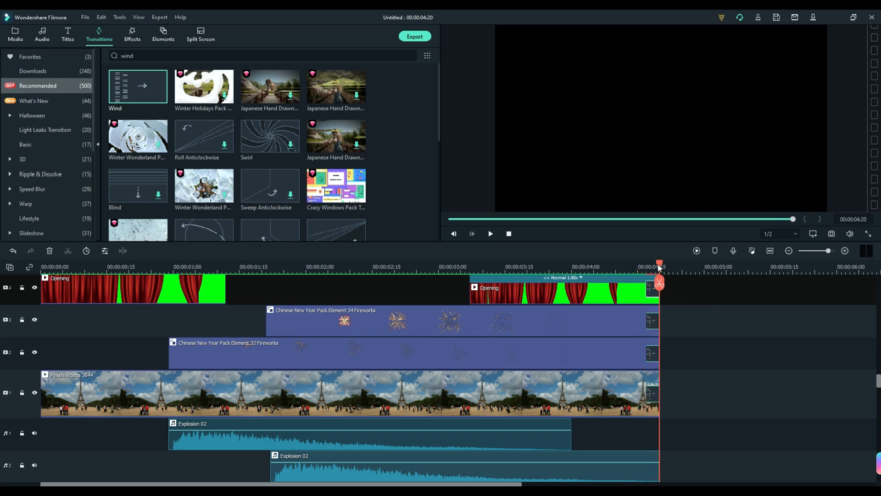
key("Home")
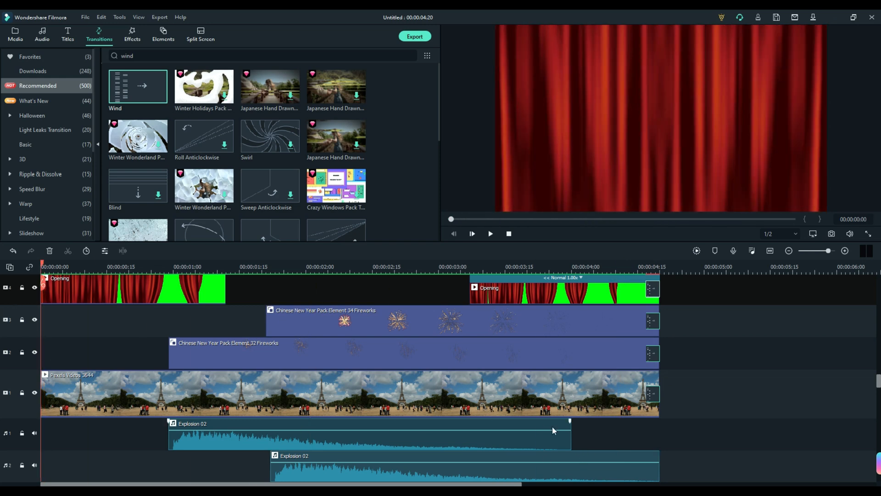
left_click(15, 34)
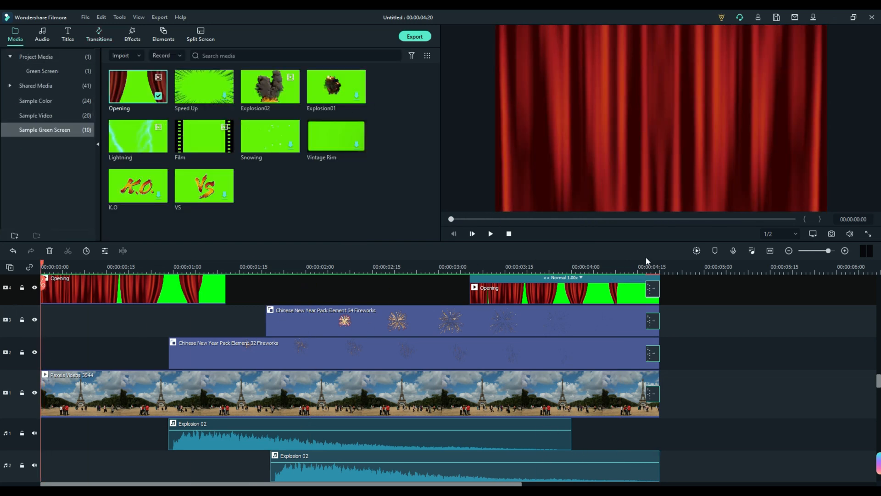
left_click(489, 234)
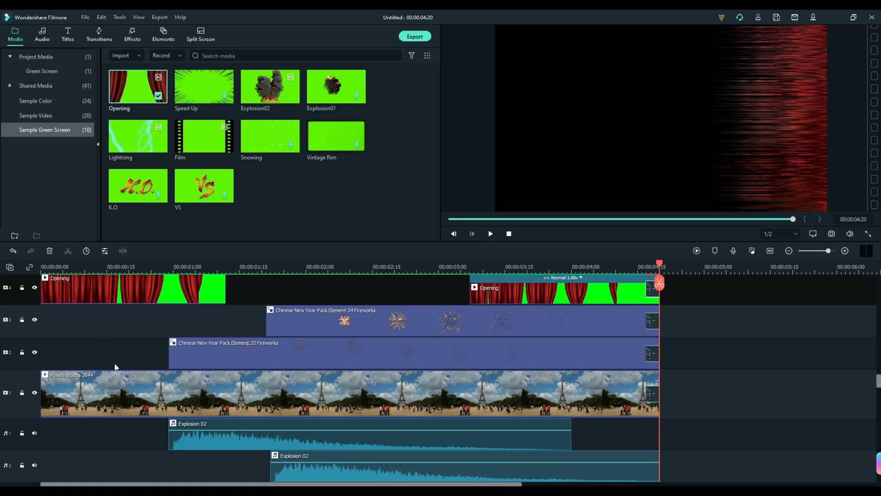
right_click(16, 383)
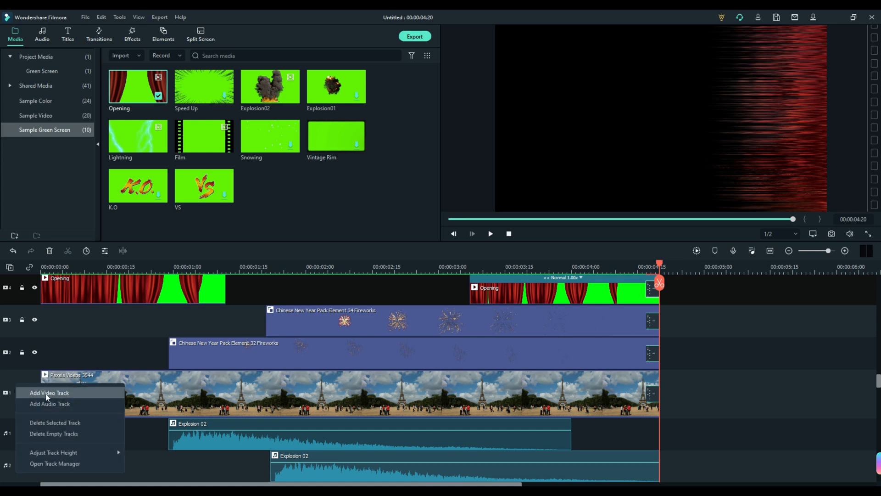
left_click(18, 375)
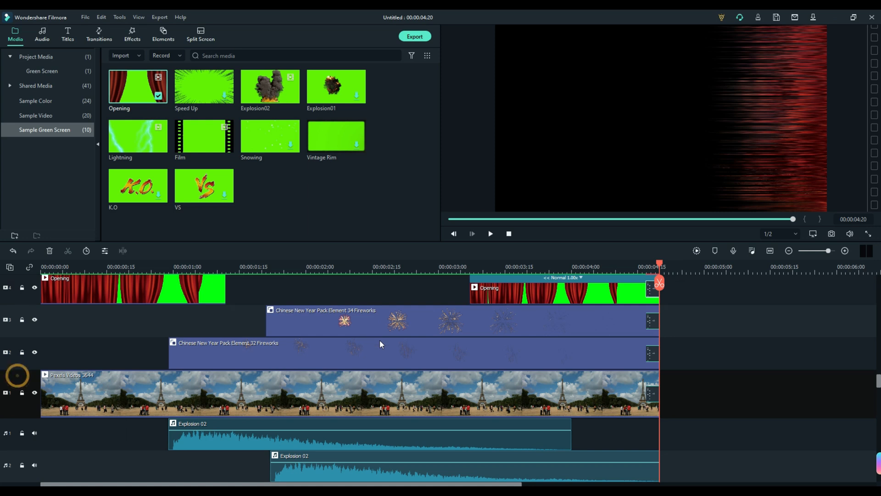